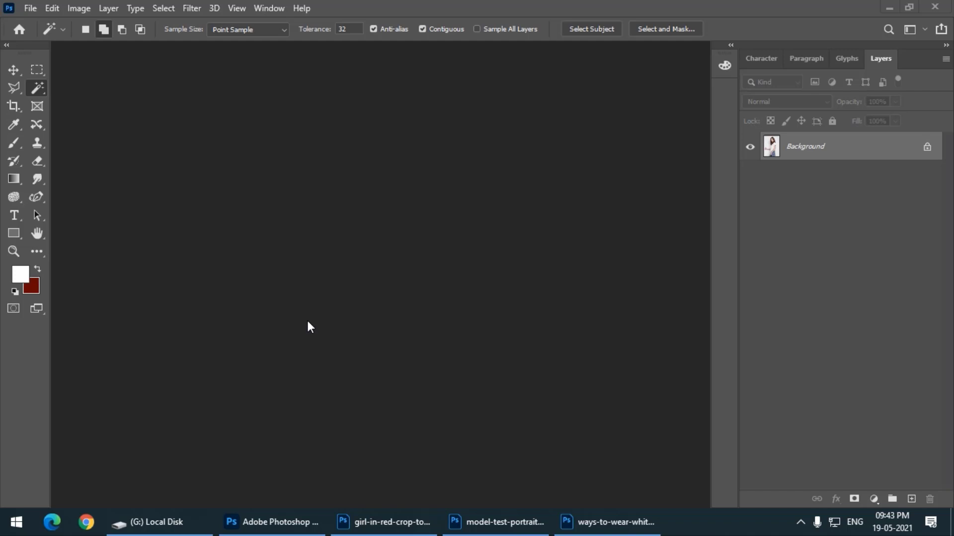
Activate the Magic Wand tool, bring up the ways-to-wear-white-t-shirt photo, and reposition and enlarge its window
{"action": "right_click", "coordinate": [40, 87]}
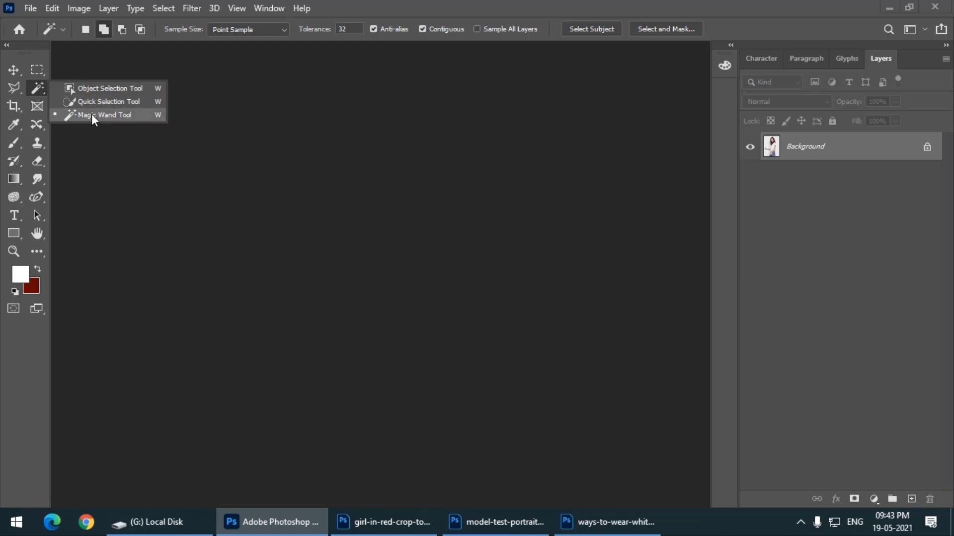
{"action": "left_click", "coordinate": [91, 114]}
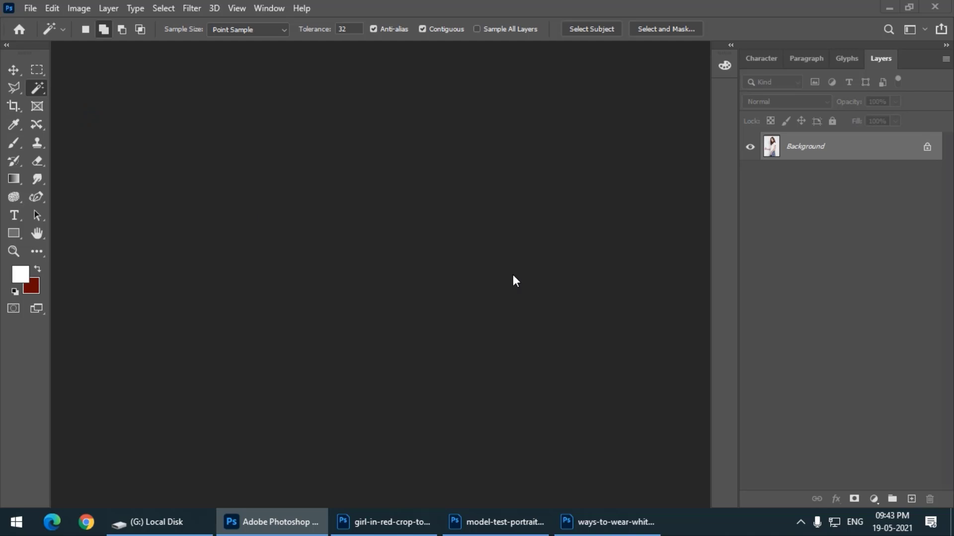
{"action": "left_click", "coordinate": [506, 525]}
{"action": "left_click", "coordinate": [611, 522]}
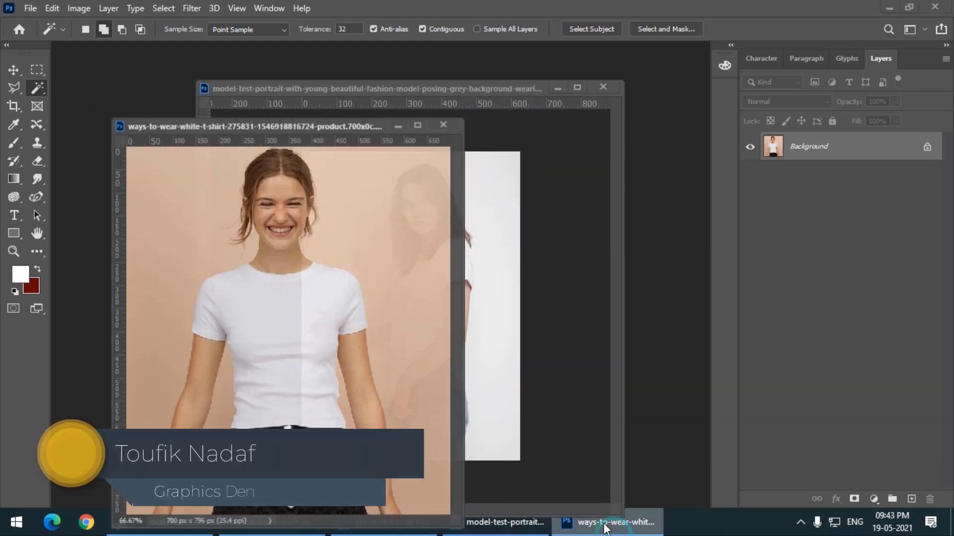
{"action": "left_click_drag", "start_coordinate": [270, 119], "coordinate": [284, 58]}
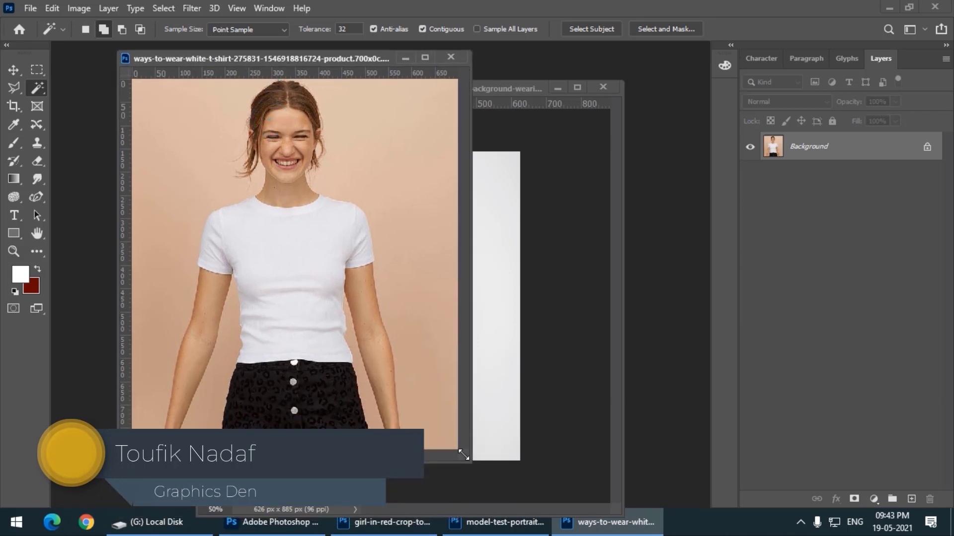
{"action": "left_click_drag", "start_coordinate": [470, 463], "coordinate": [577, 507]}
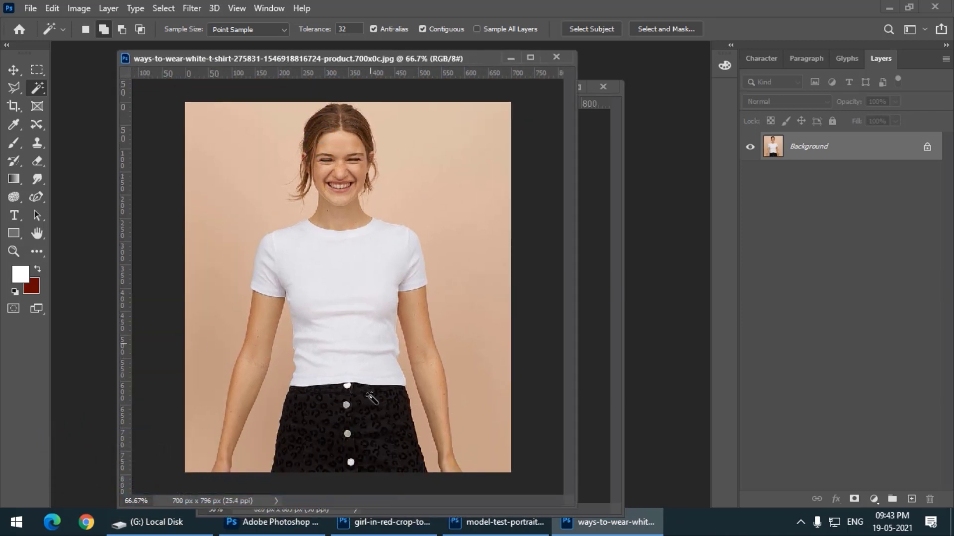
{"action": "left_click_drag", "start_coordinate": [243, 58], "coordinate": [225, 60]}
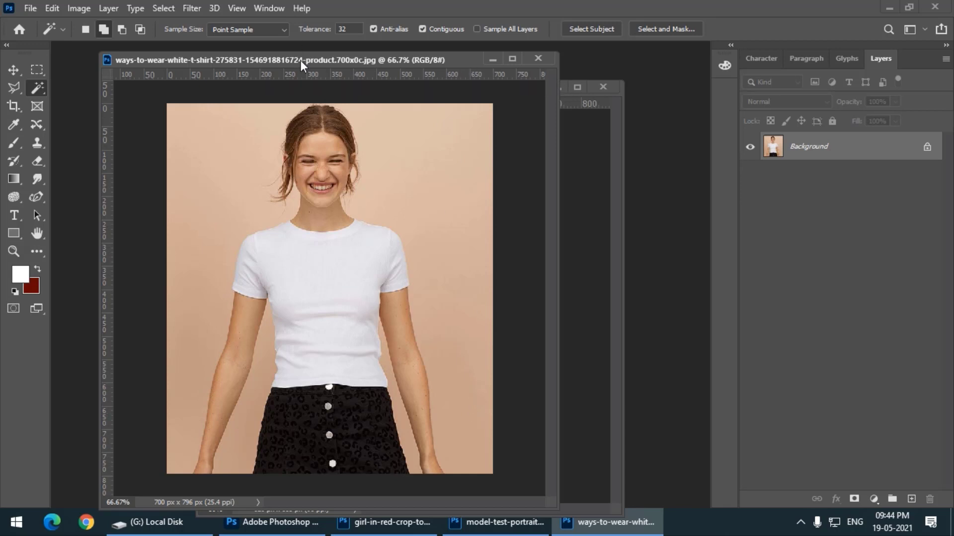
{"action": "left_click_drag", "start_coordinate": [300, 61], "coordinate": [284, 61]}
Try selecting the peach background with the Magic Wand at tolerance 32, and clear the selection
{"action": "right_click", "coordinate": [37, 87]}
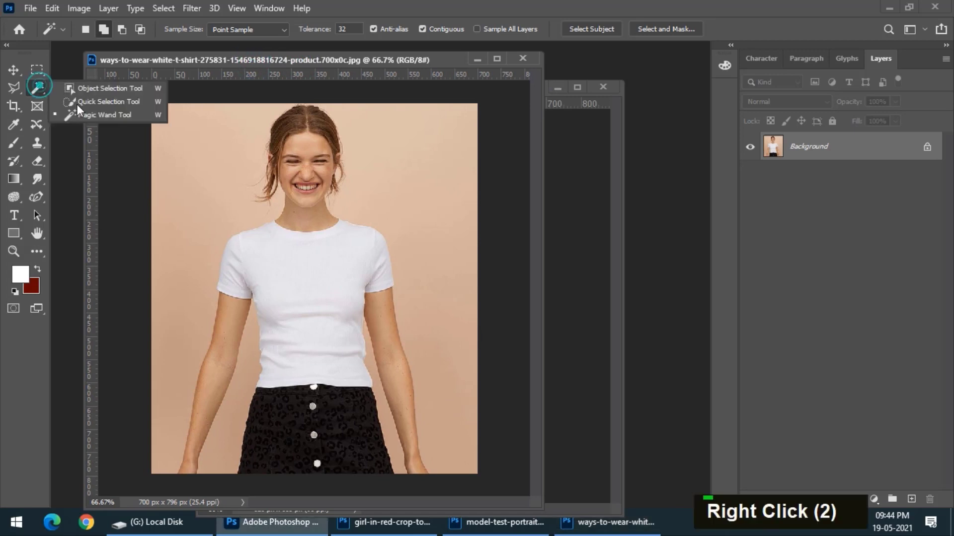
{"action": "left_click", "coordinate": [102, 114]}
{"action": "left_click_drag", "start_coordinate": [162, 60], "coordinate": [160, 61]}
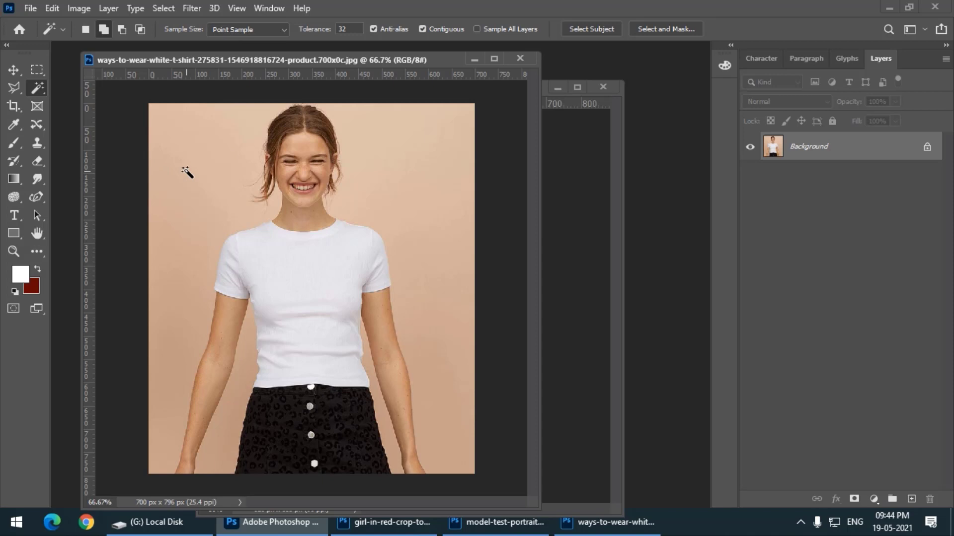
{"action": "left_click", "coordinate": [183, 144]}
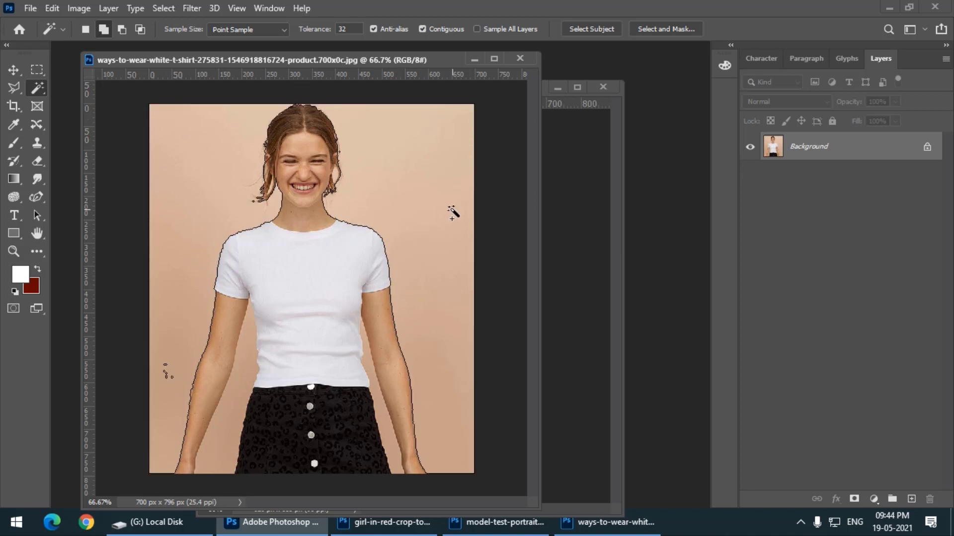
{"action": "key", "text": "ctrl+d"}
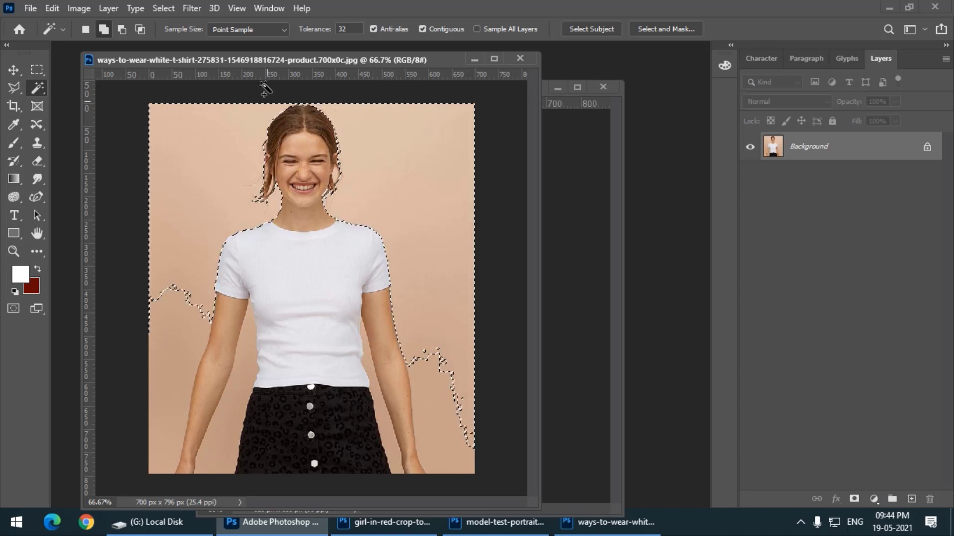
{"action": "left_click_drag", "start_coordinate": [262, 61], "coordinate": [258, 62]}
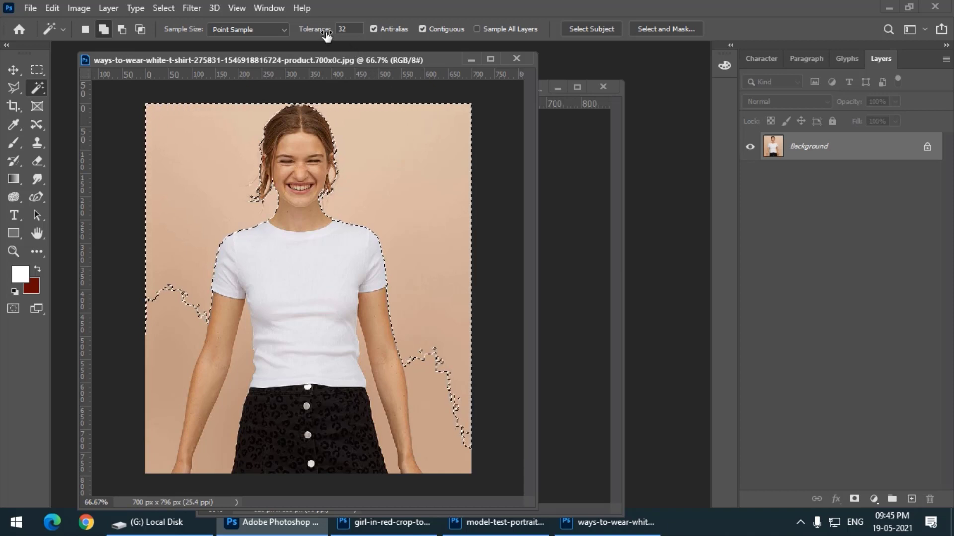
{"action": "key", "text": "ctrl"}
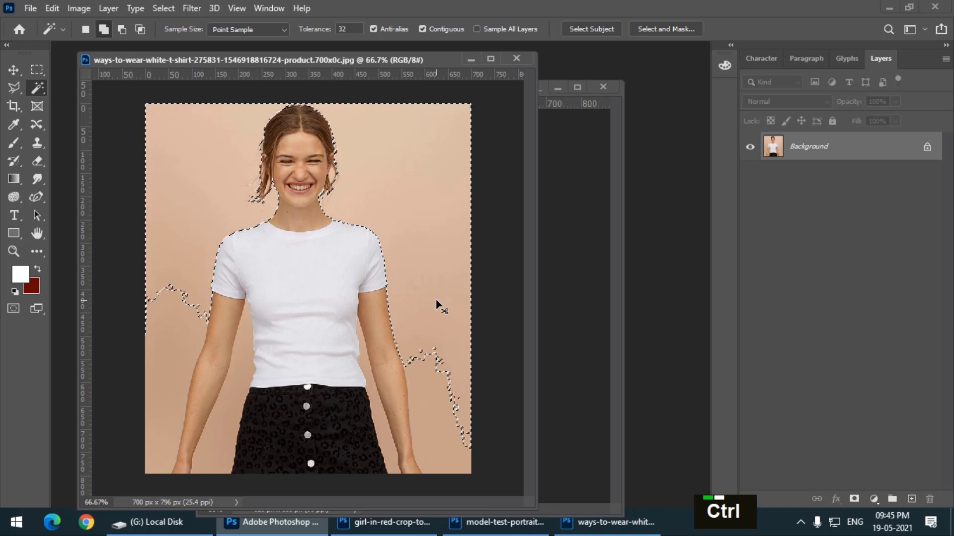
{"action": "key", "text": "ctrl+d"}
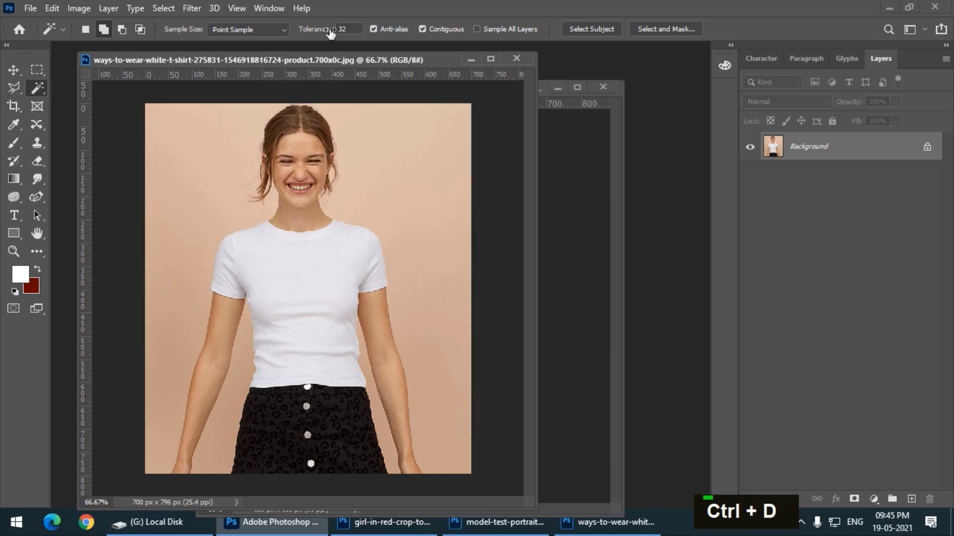
Try selecting the peach background with the Magic Wand tolerance raised to 71, and clear the selection
{"action": "left_click_drag", "start_coordinate": [319, 32], "coordinate": [350, 36]}
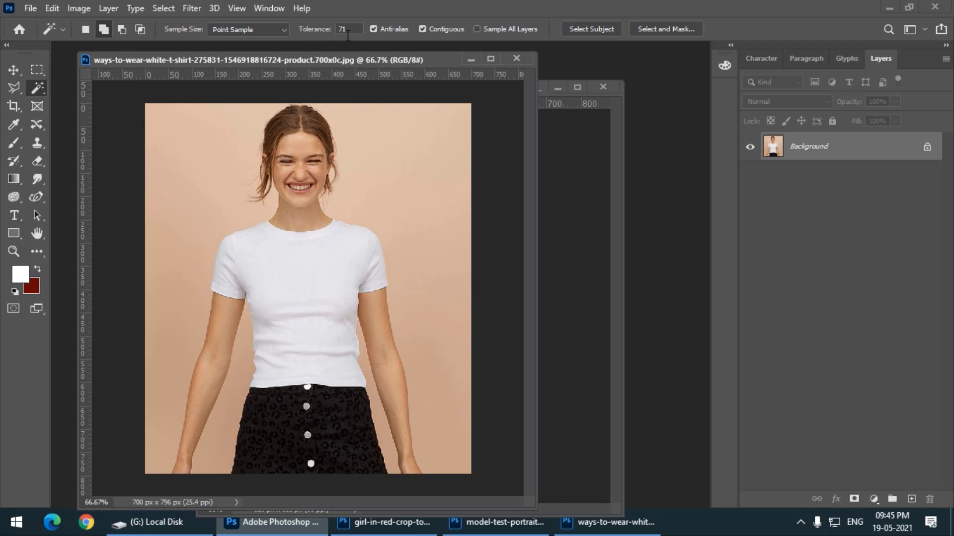
{"action": "left_click", "coordinate": [386, 170]}
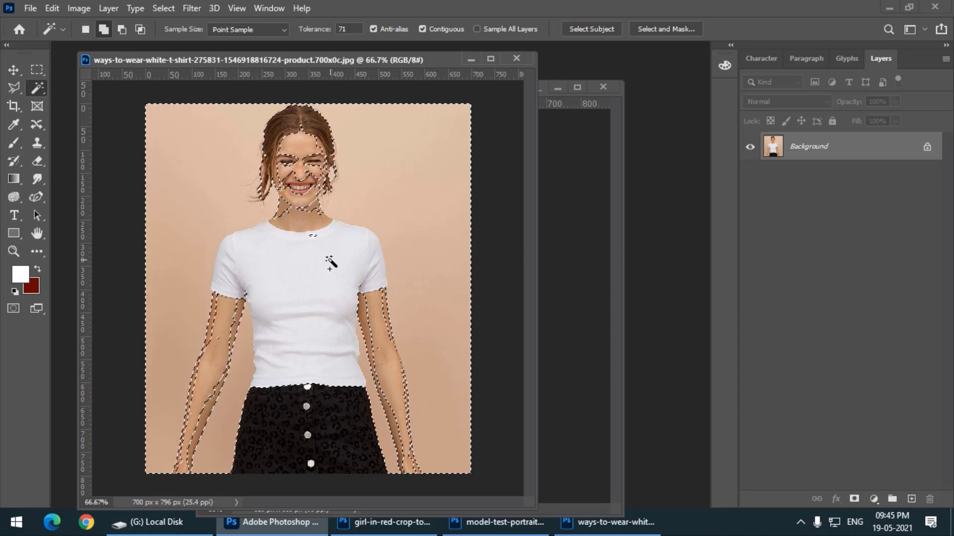
{"action": "key", "text": "ctrl+d"}
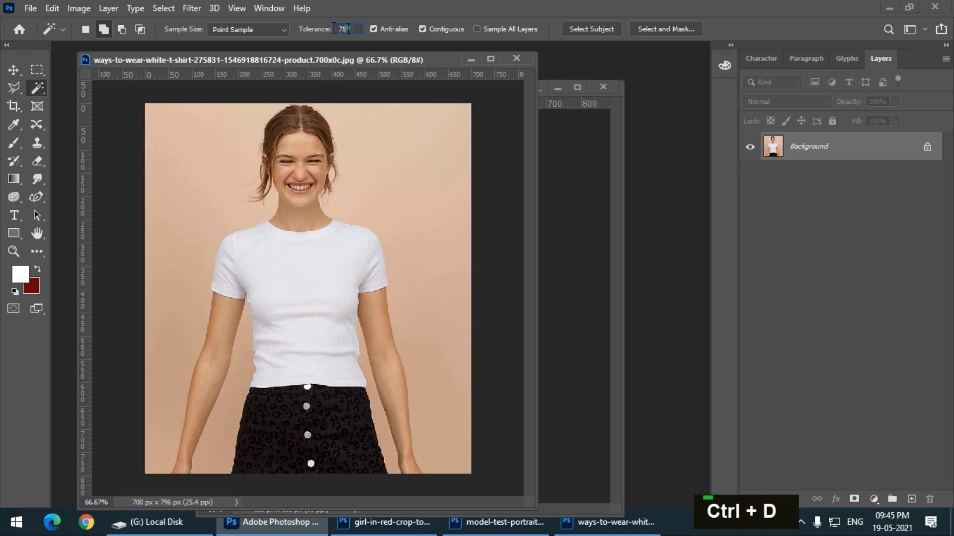
Try the Magic Wand at tolerance 10 on the background to the right of the woman's head
{"action": "left_click_drag", "start_coordinate": [349, 28], "coordinate": [300, 33]}
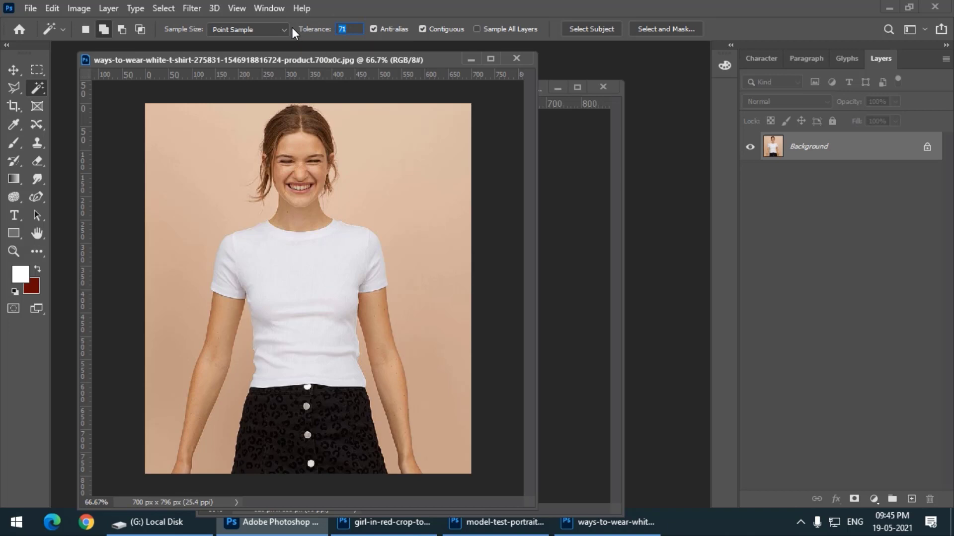
{"action": "type", "text": "10"}
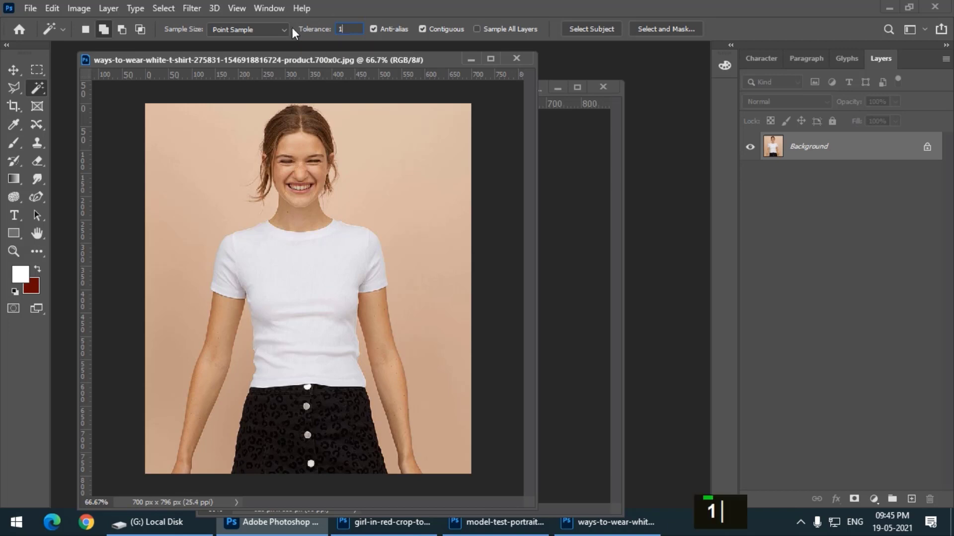
{"action": "key", "text": "Return"}
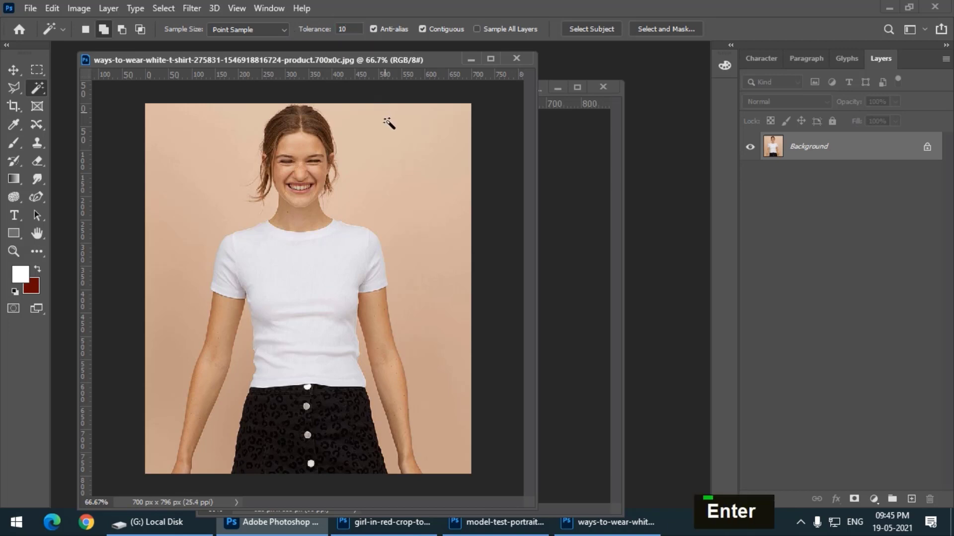
{"action": "left_click", "coordinate": [378, 142]}
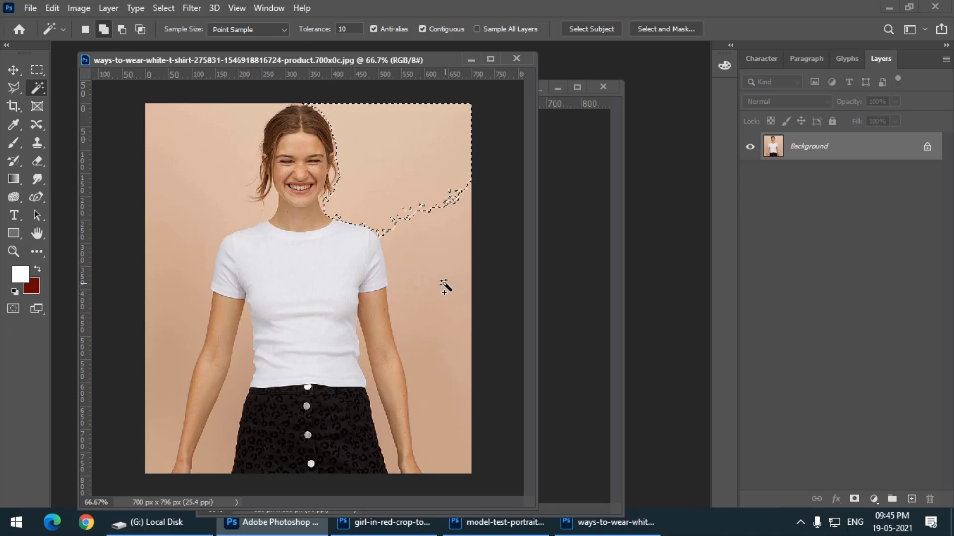
Set the Magic Wand tolerance back to 32 and clear the current selection
{"action": "left_click", "coordinate": [351, 28]}
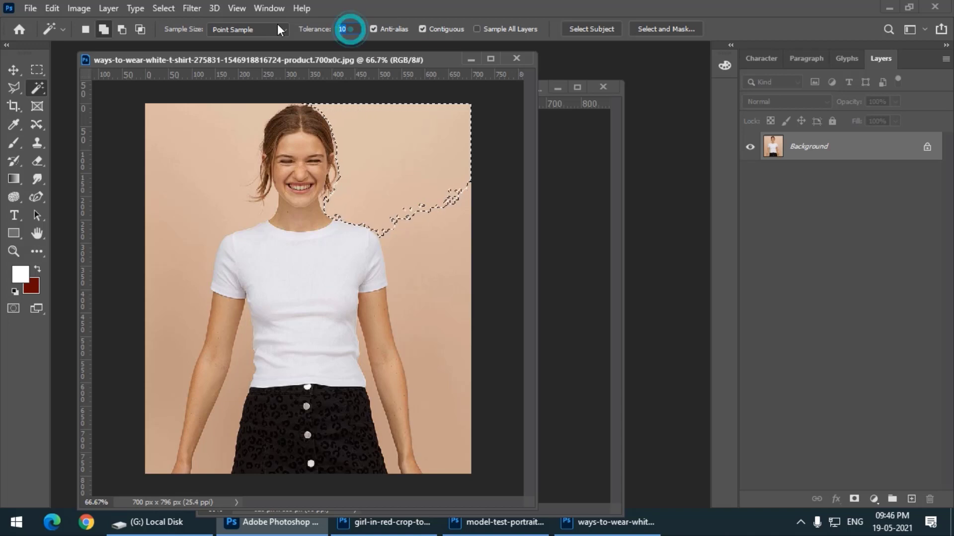
{"action": "type", "text": "32"}
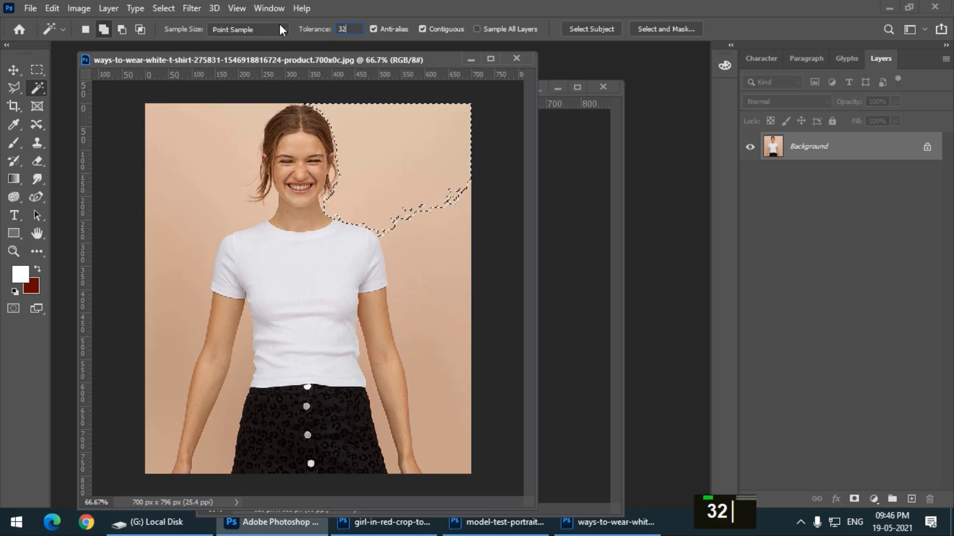
{"action": "key", "text": "Return"}
{"action": "key", "text": "ctrl+d"}
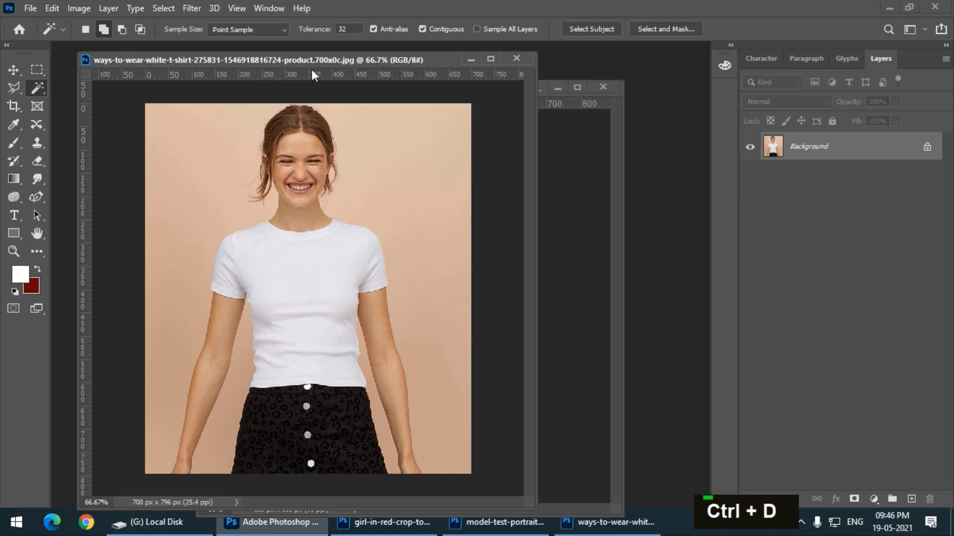
Select the peach background with the Magic Wand, adding the lower areas on both sides and the gap beside the hair
{"action": "left_click", "coordinate": [390, 162]}
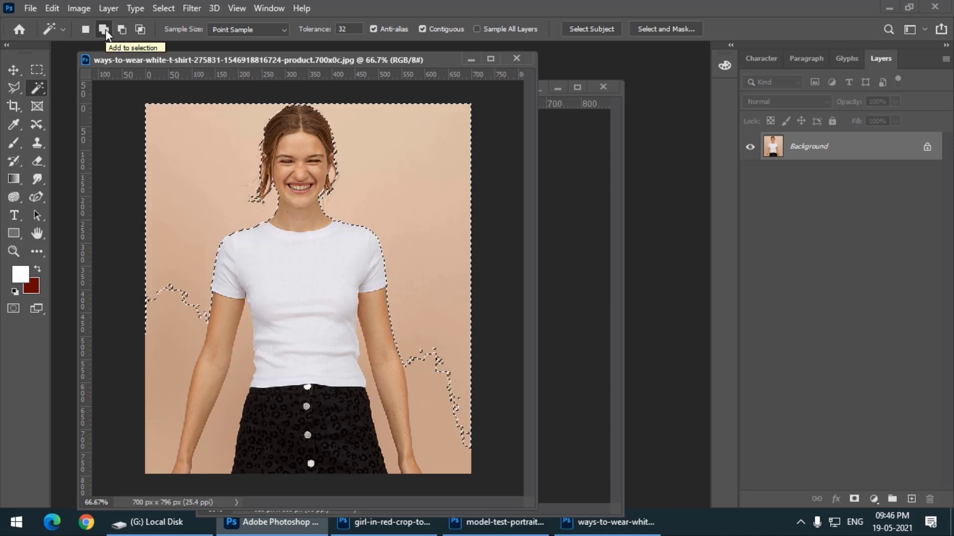
{"action": "left_click", "coordinate": [155, 324]}
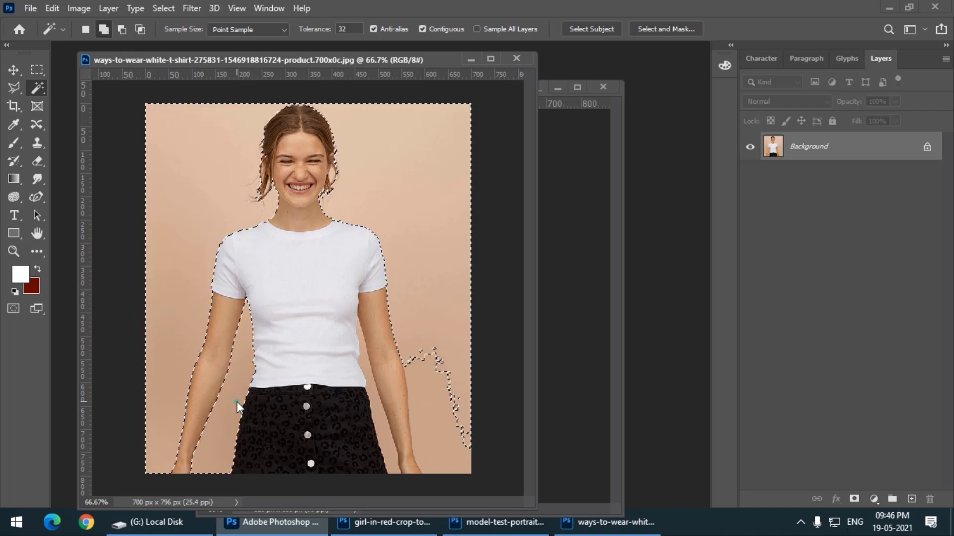
{"action": "left_click", "coordinate": [434, 424]}
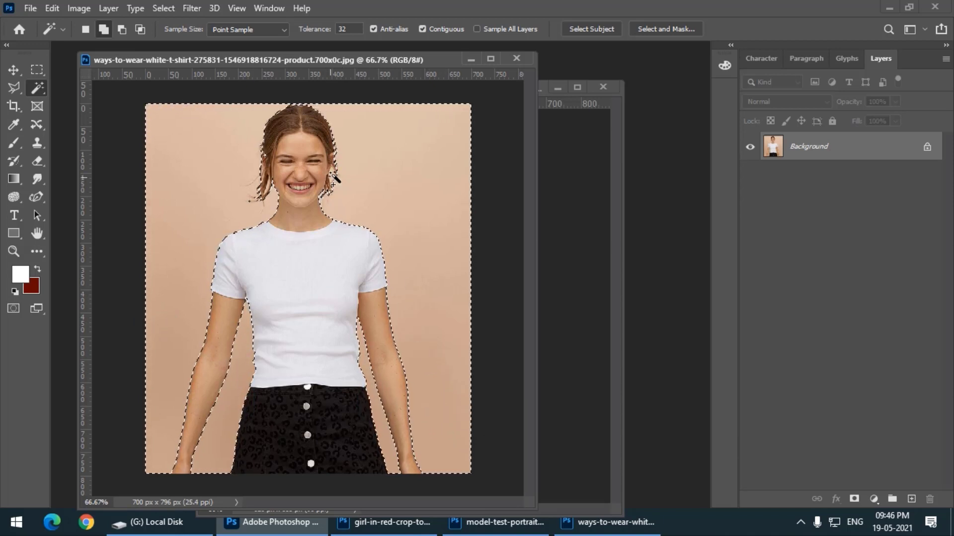
{"action": "left_click", "coordinate": [334, 175]}
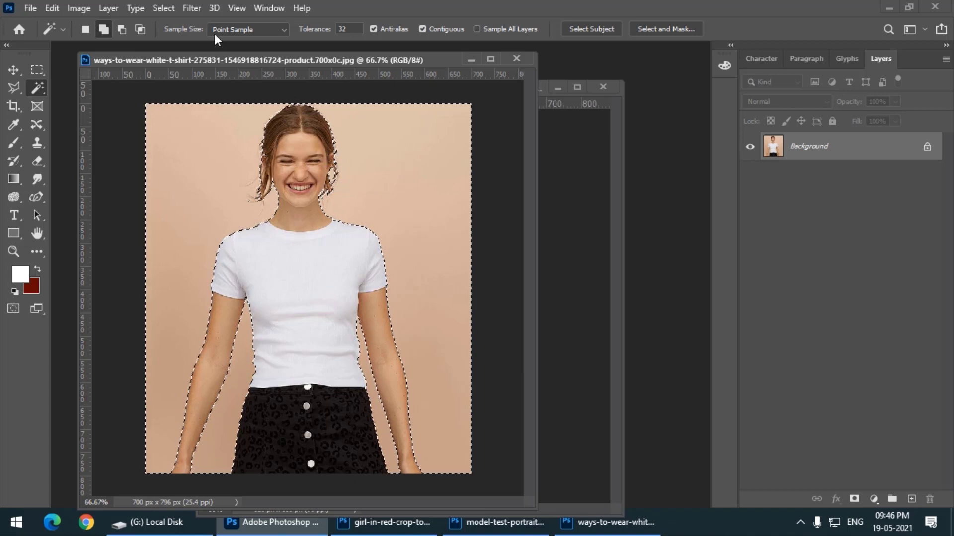
Invert the background selection so that the woman is selected instead
{"action": "left_click", "coordinate": [165, 8]}
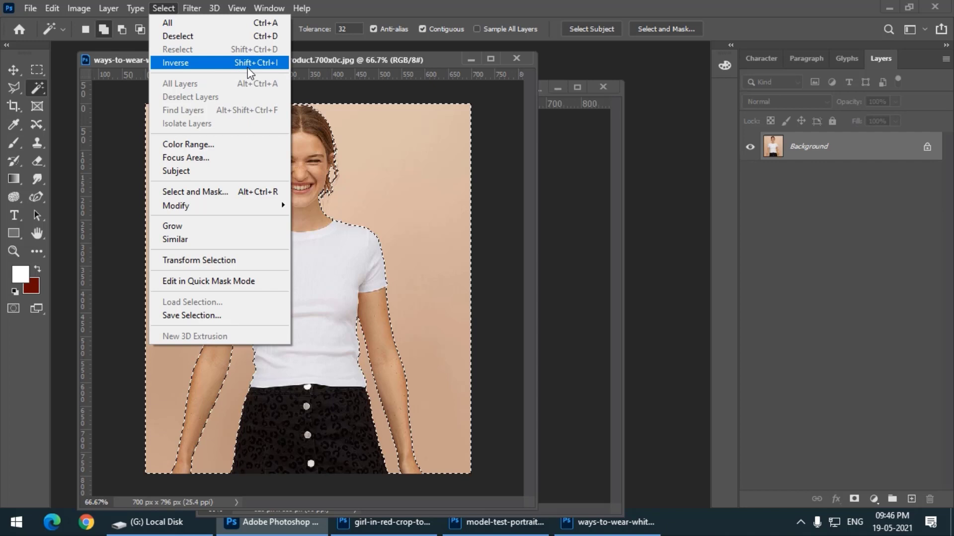
{"action": "left_click", "coordinate": [277, 63]}
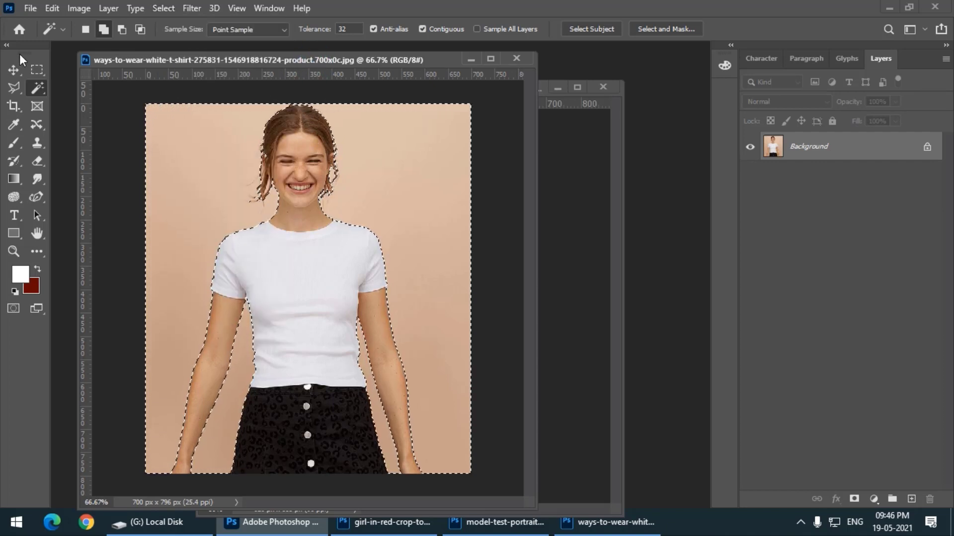
{"action": "key", "text": "ctrl+shift+i"}
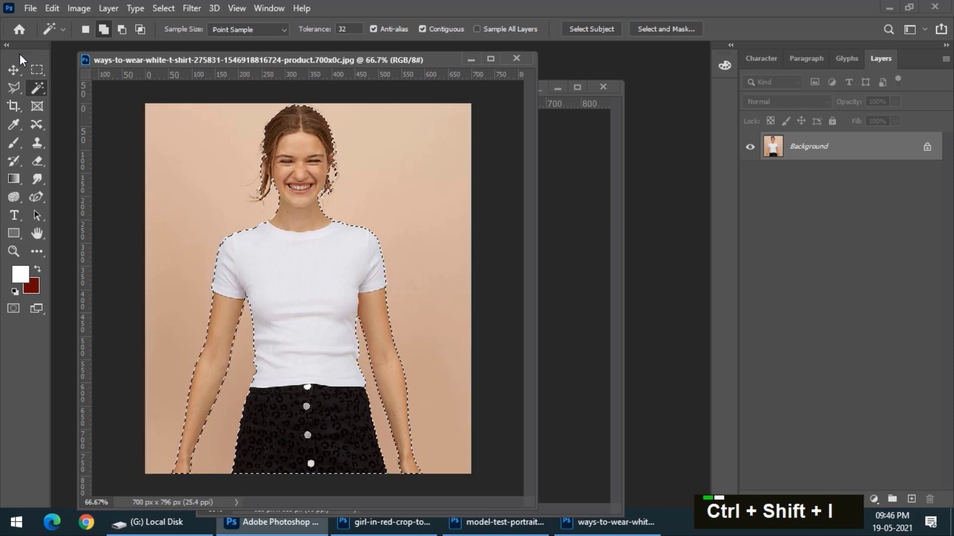
Try moving the selected woman downward with the Move tool, and undo the move
{"action": "left_click", "coordinate": [18, 70]}
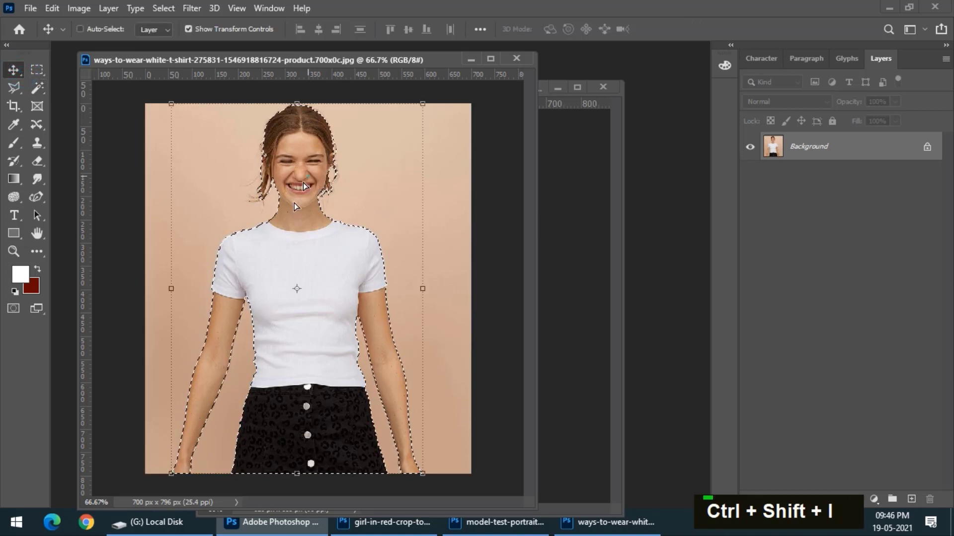
{"action": "left_click_drag", "start_coordinate": [308, 178], "coordinate": [310, 265]}
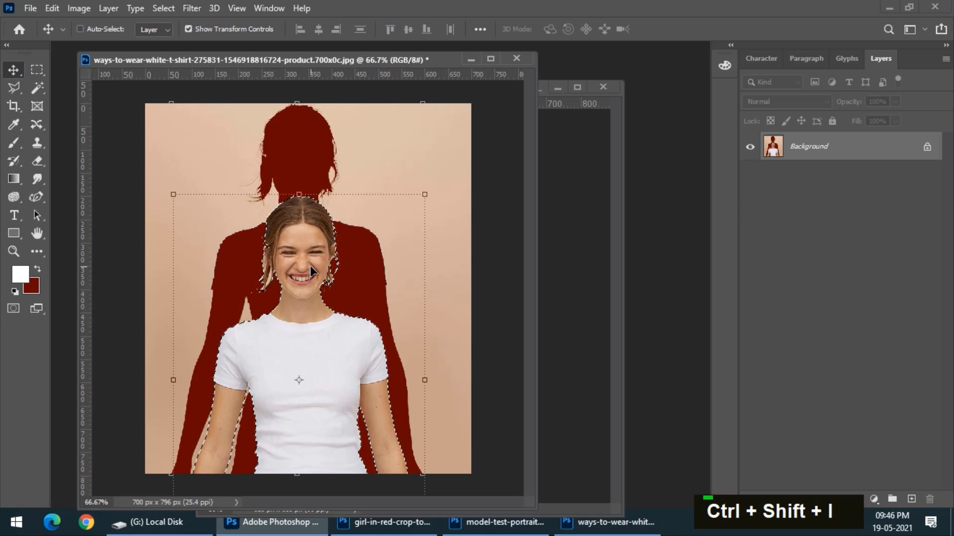
{"action": "key", "text": "ctrl+z"}
Minimize the white T-shirt photo and bring up the girl-in-red-crop-top photo in an enlarged window
{"action": "left_click", "coordinate": [471, 60]}
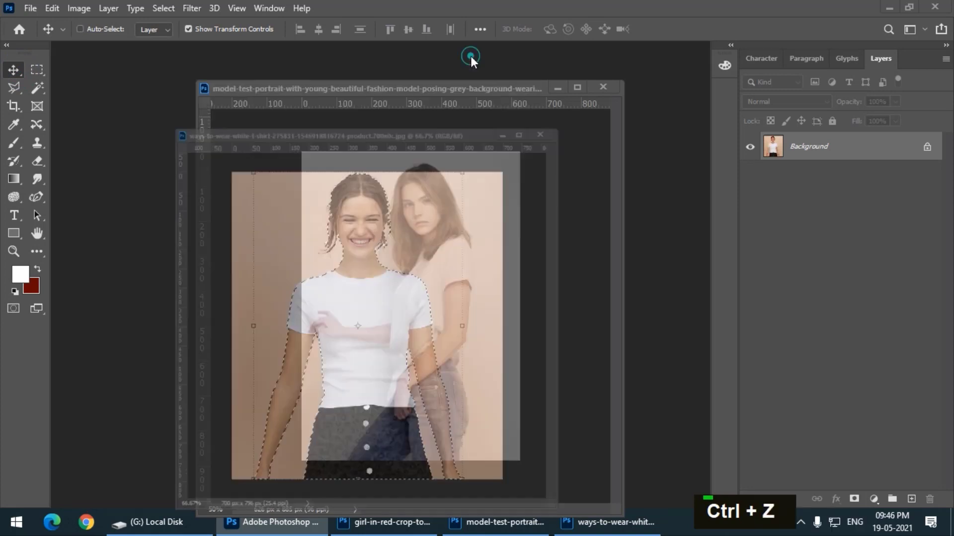
{"action": "left_click_drag", "start_coordinate": [430, 88], "coordinate": [418, 83]}
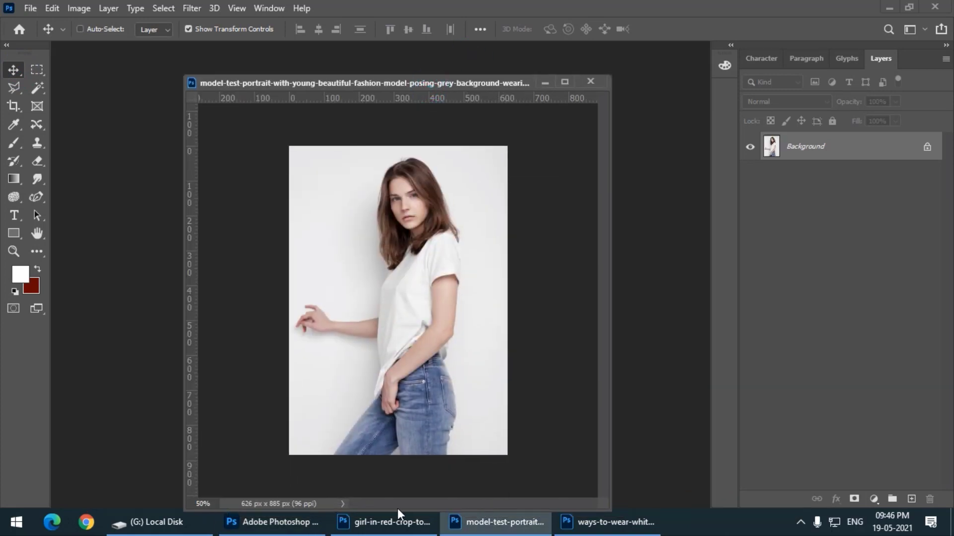
{"action": "mouse_move", "coordinate": [274, 530]}
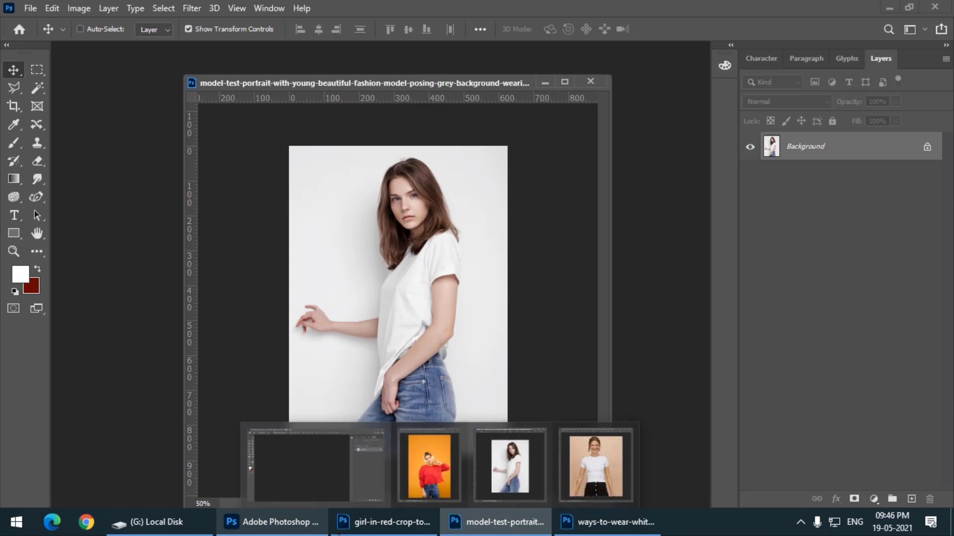
{"action": "left_click", "coordinate": [439, 469]}
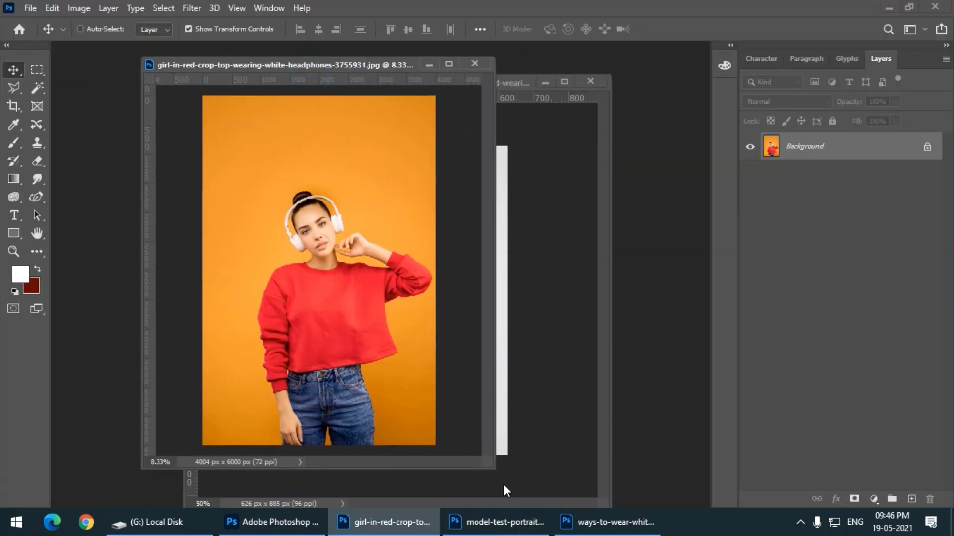
{"action": "left_click_drag", "start_coordinate": [493, 471], "coordinate": [555, 502]}
{"action": "left_click_drag", "start_coordinate": [347, 62], "coordinate": [324, 59]}
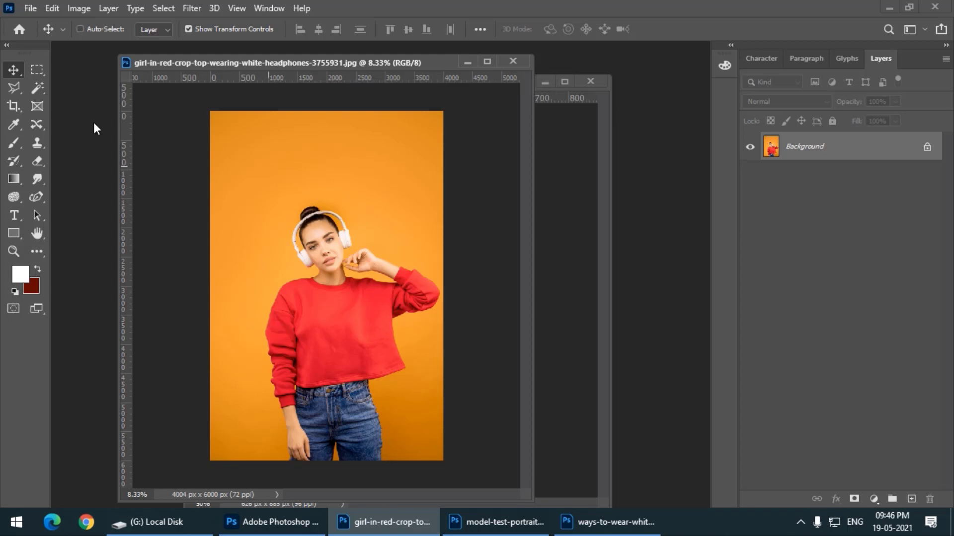
Select the orange background with the Magic Wand at tolerance 32, adding the darker lower areas on both sides of the woman
{"action": "left_click", "coordinate": [35, 89]}
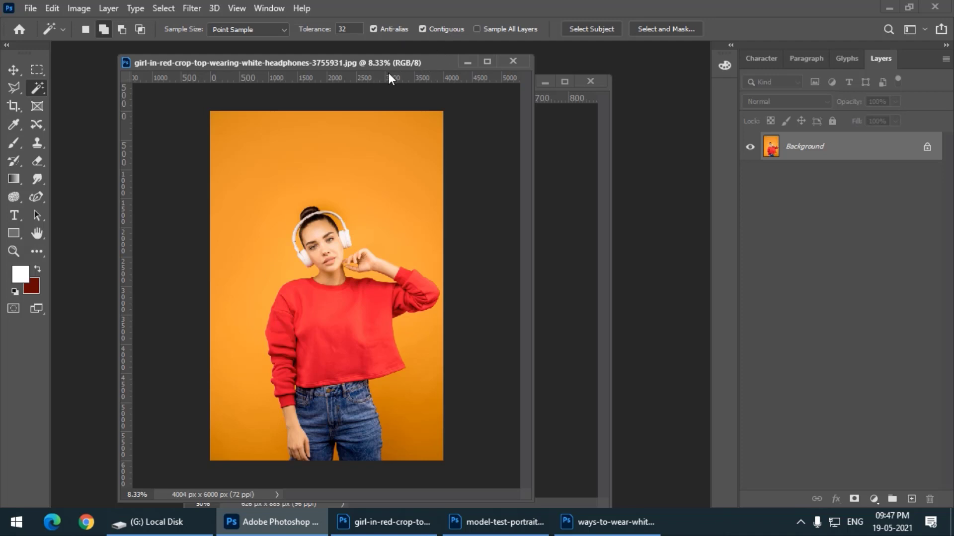
{"action": "mouse_move", "coordinate": [361, 60]}
{"action": "left_mouse_down"}
{"action": "mouse_move", "coordinate": [332, 66]}
{"action": "mouse_move", "coordinate": [358, 64]}
{"action": "left_mouse_up"}
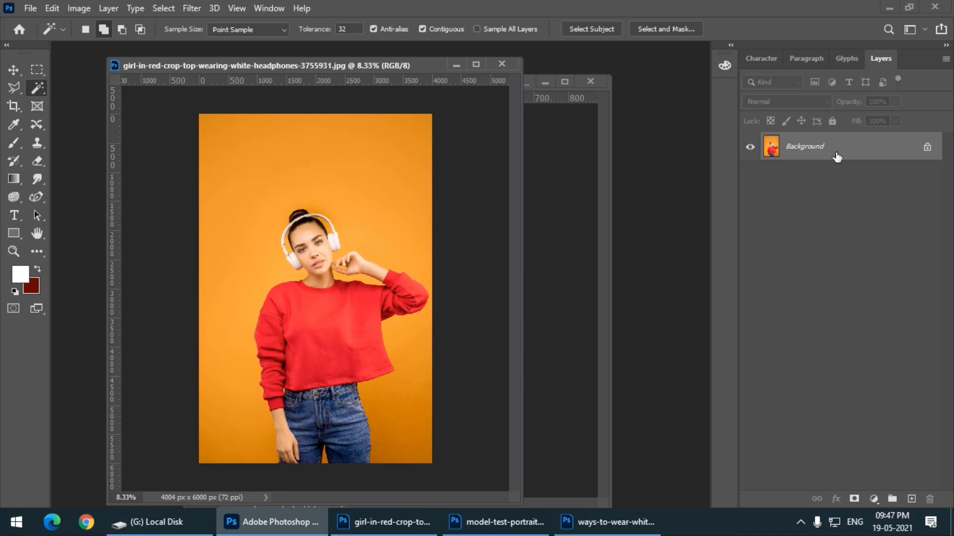
{"action": "left_click_drag", "start_coordinate": [263, 64], "coordinate": [245, 67]}
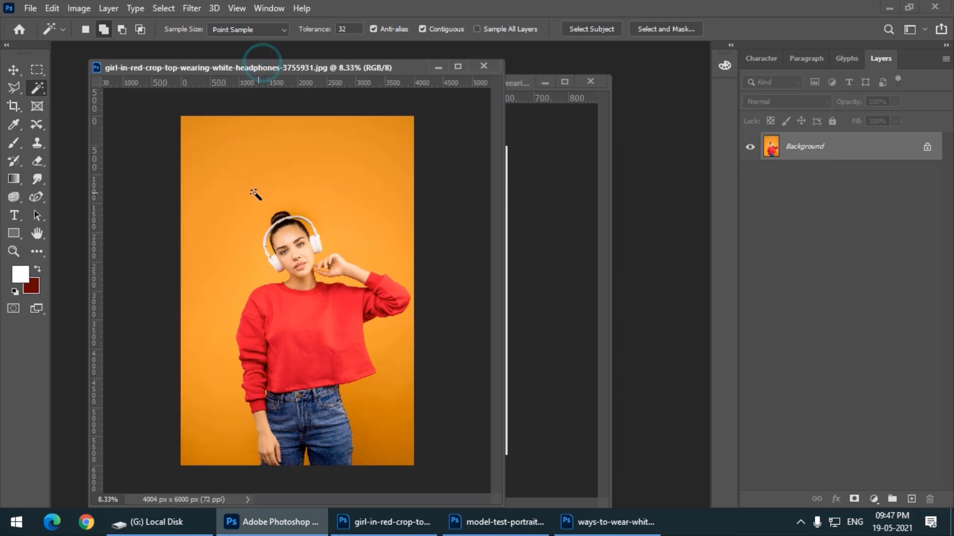
{"action": "left_click", "coordinate": [247, 190]}
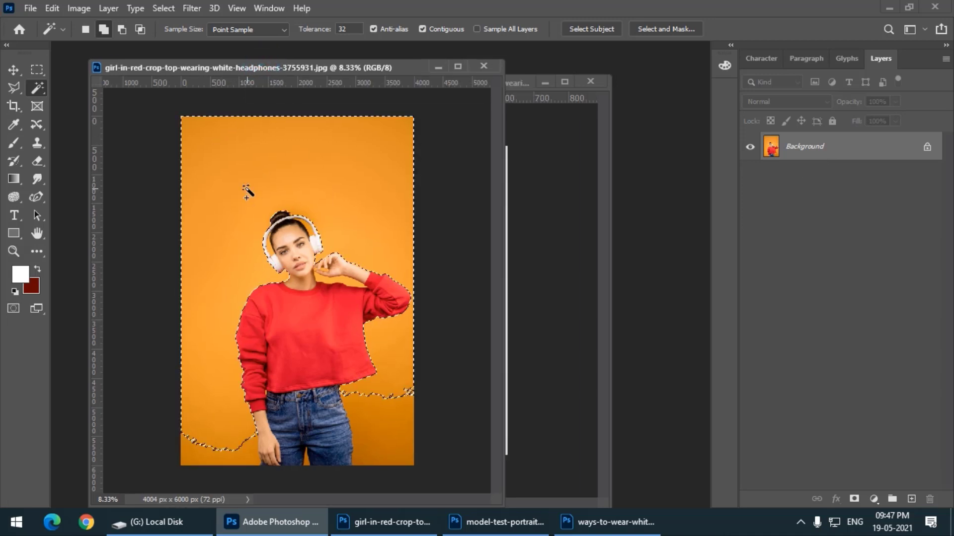
{"action": "left_click", "coordinate": [222, 453]}
{"action": "left_click", "coordinate": [398, 428]}
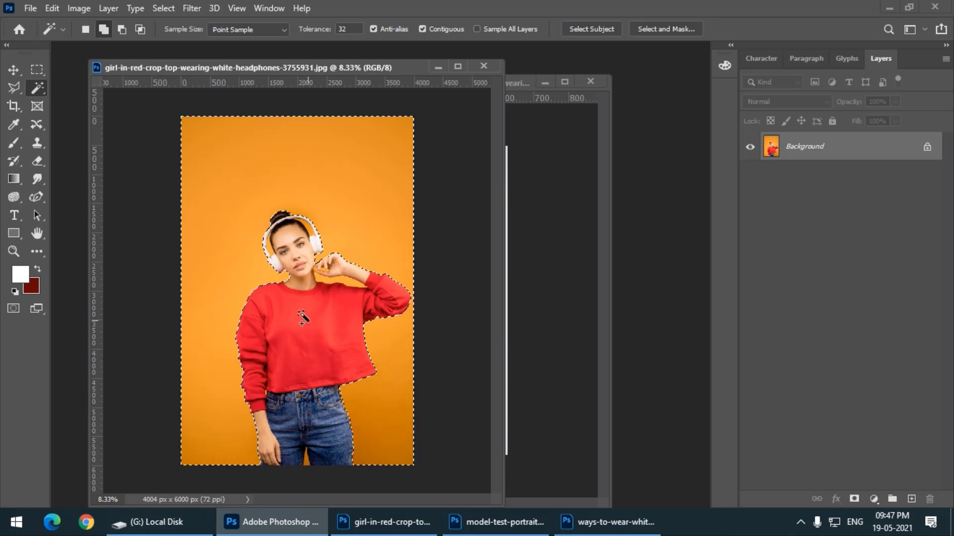
Add the orange gaps between the headphone band and the hair on both sides of the head to the selection
{"action": "key", "text": "ctrl+equal"}
{"action": "key", "text": "ctrl+equal"}
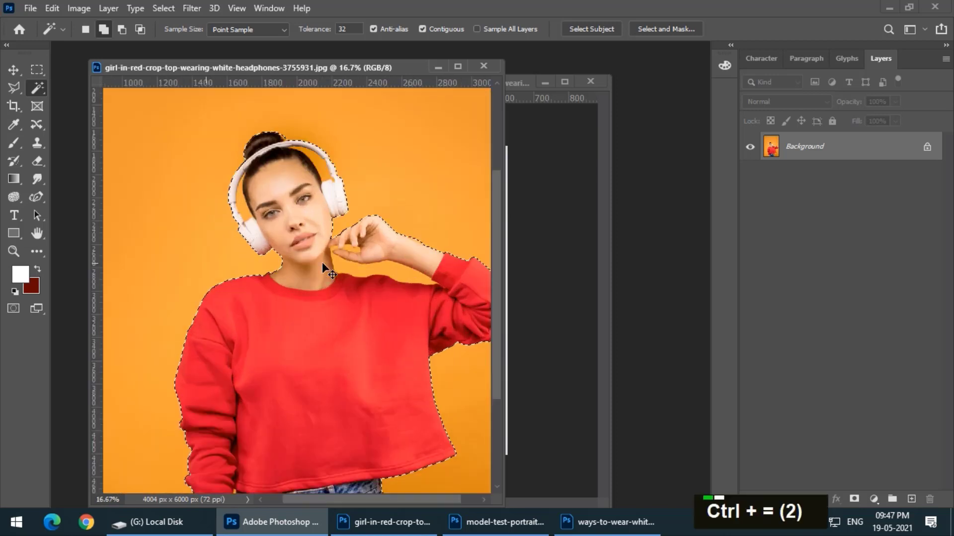
{"action": "key", "text": "ctrl+equal"}
{"action": "key", "text": "ctrl+equal"}
{"action": "key", "text": "space"}
{"action": "left_click_drag", "start_coordinate": [259, 296], "coordinate": [329, 475]}
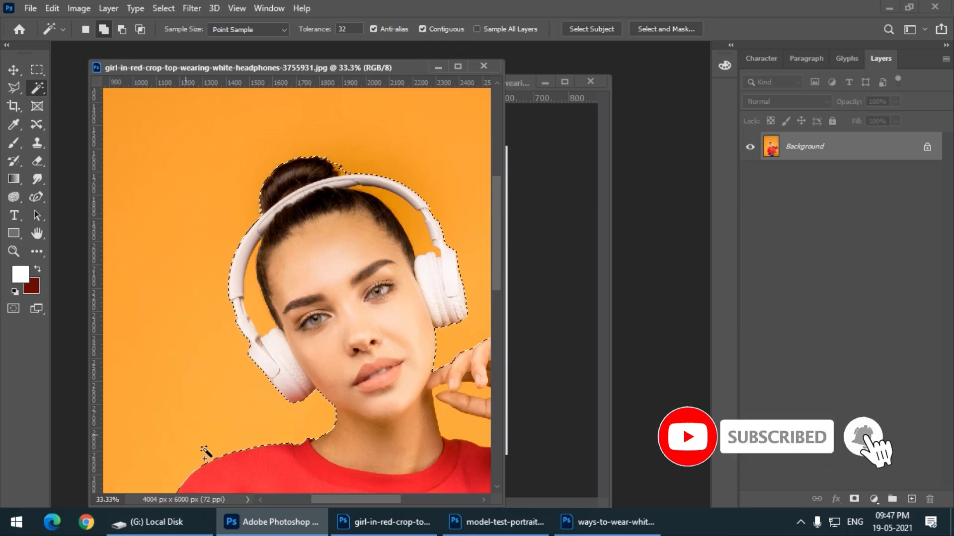
{"action": "left_click", "coordinate": [103, 29]}
{"action": "left_click", "coordinate": [256, 307]}
{"action": "left_click", "coordinate": [406, 220]}
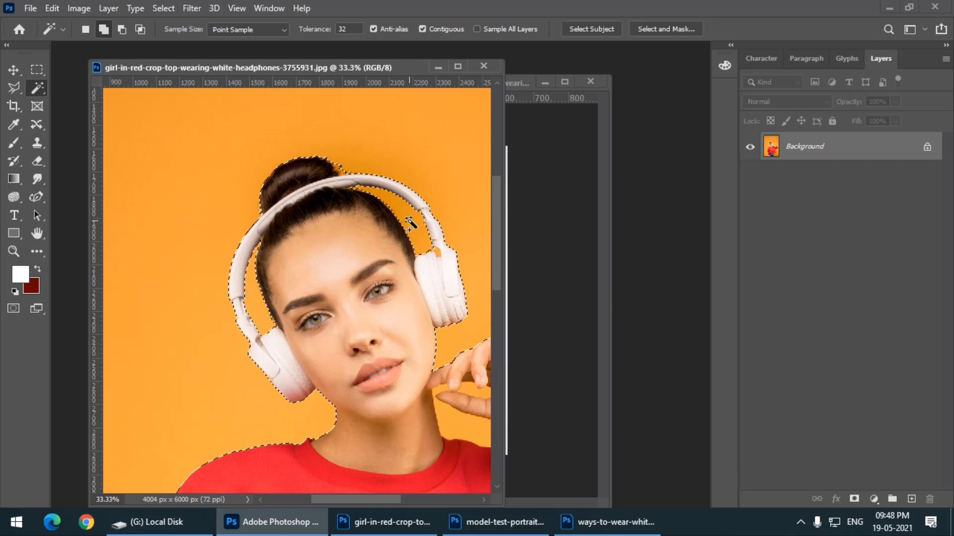
Add the orange areas between the fingers and between the raised forearm and the shoulder to the selection
{"action": "key", "text": "space"}
{"action": "left_click_drag", "start_coordinate": [380, 356], "coordinate": [237, 223]}
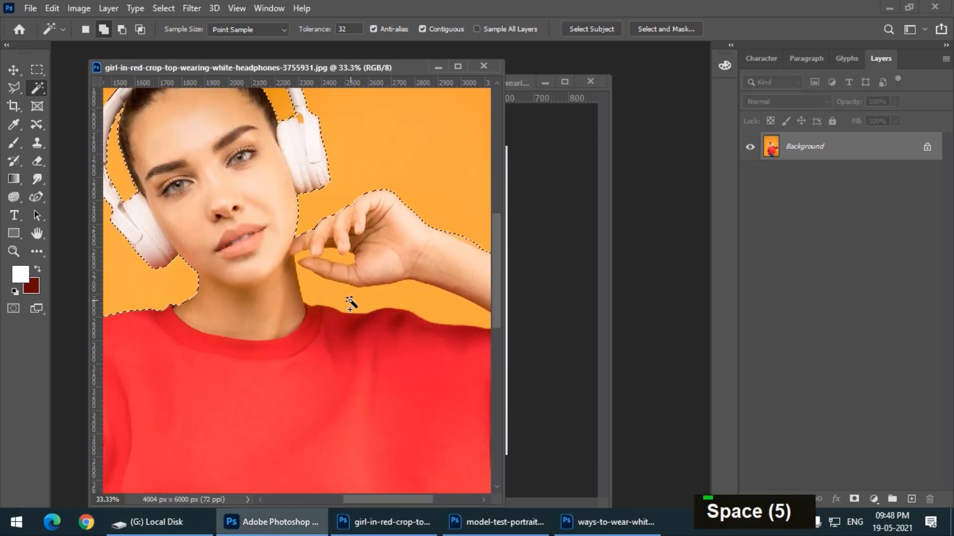
{"action": "left_click", "coordinate": [331, 258]}
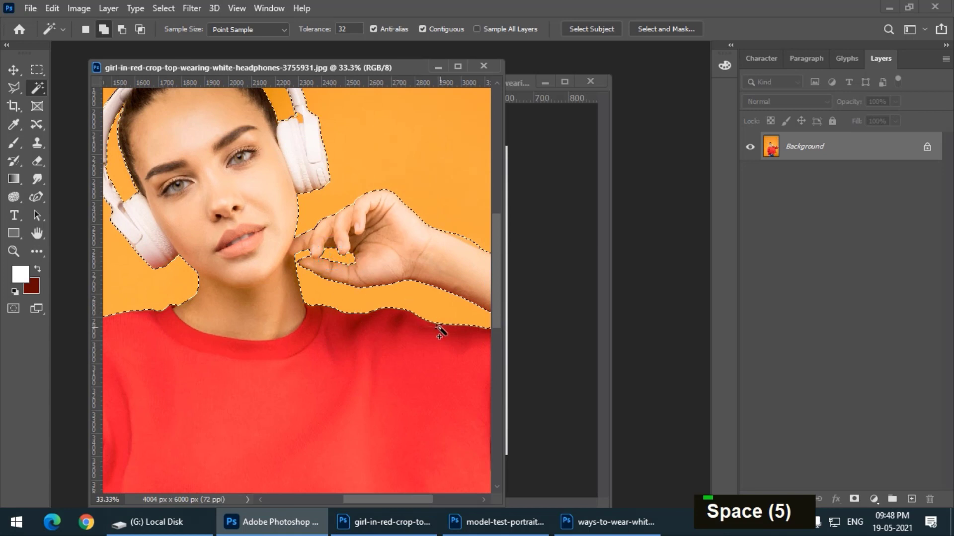
Add the small orange gap between the legs of the jeans to the selection
{"action": "key", "text": "ctrl+minus"}
{"action": "key", "text": "ctrl+minus"}
{"action": "scroll", "coordinate": [437, 327], "scroll_direction": "down", "scroll_amount": 5}
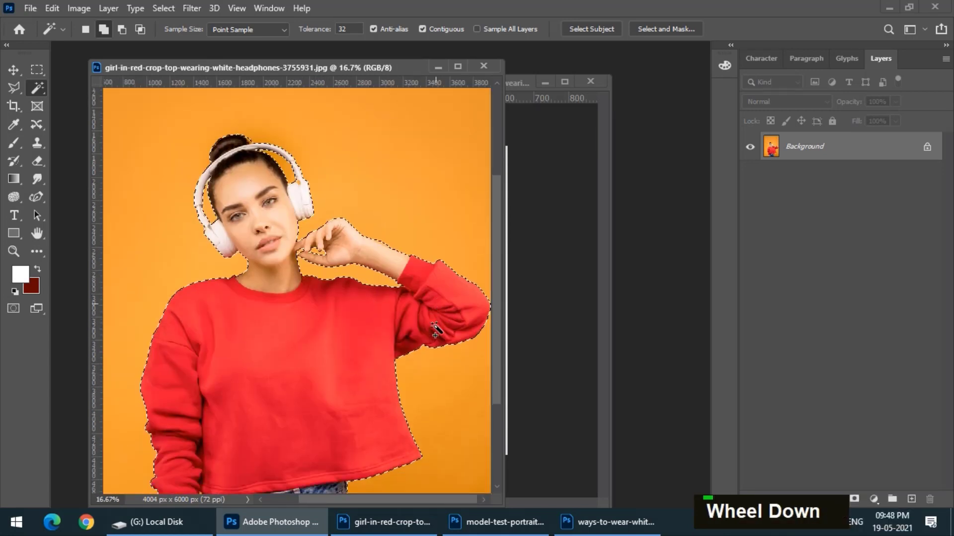
{"action": "scroll", "coordinate": [436, 328], "scroll_direction": "down", "scroll_amount": 1}
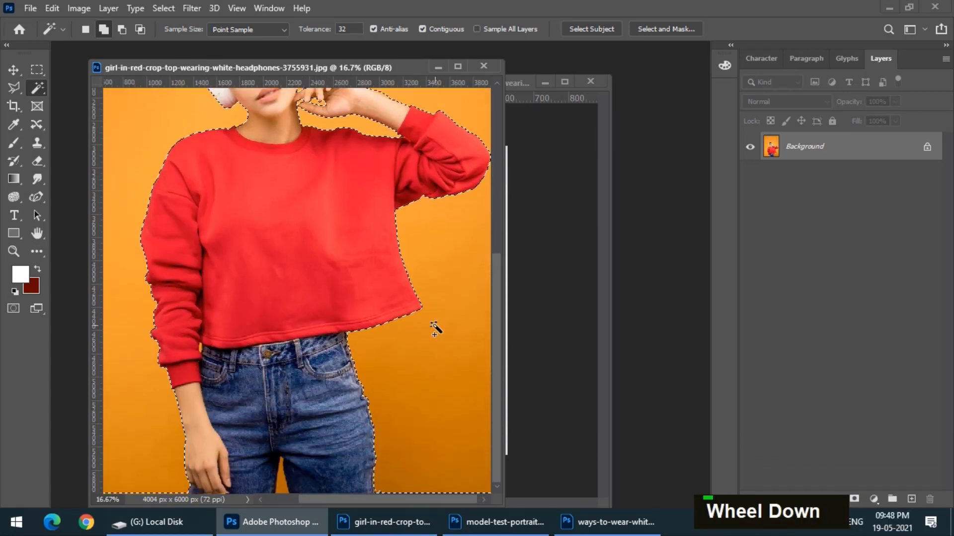
{"action": "left_click", "coordinate": [282, 485]}
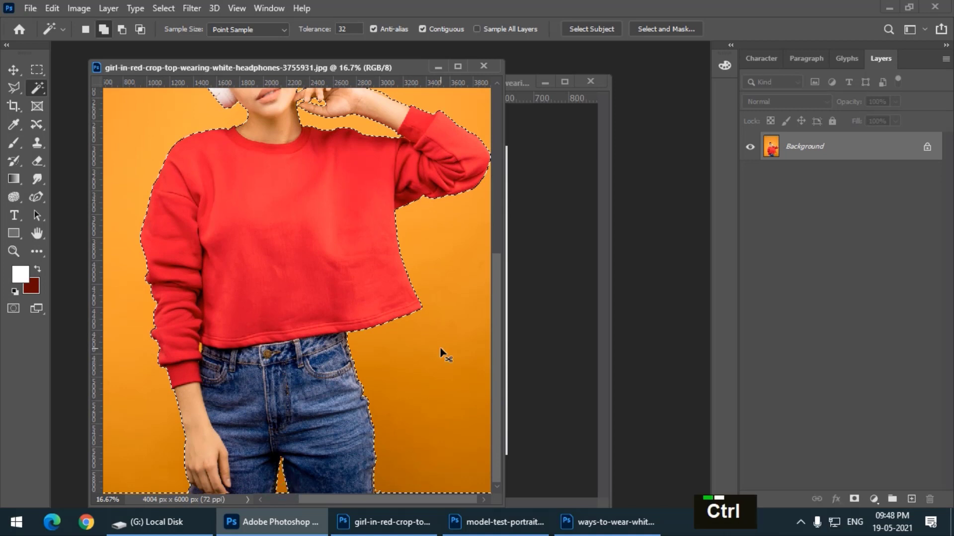
{"action": "key", "text": "ctrl+minus"}
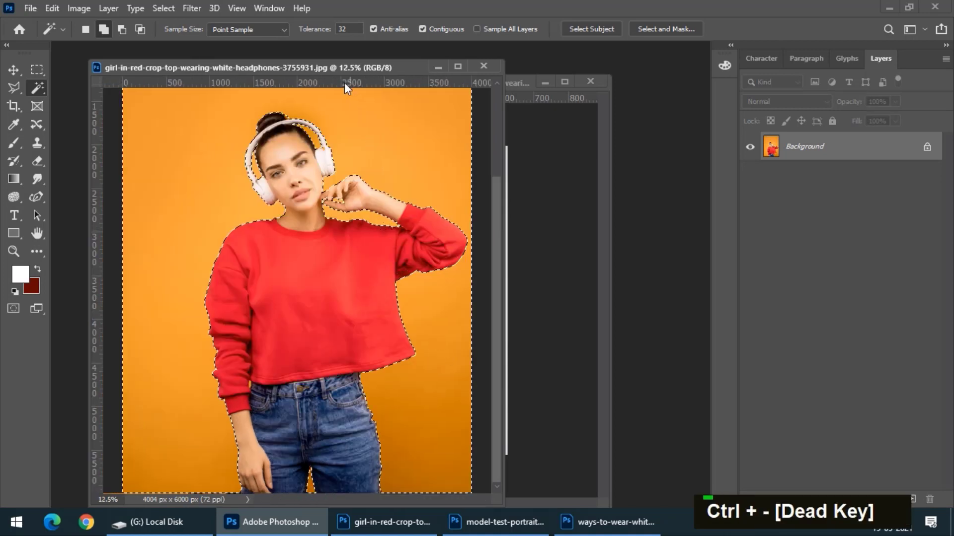
Open the windmill photo e-mens-yEpUny1hxoE-unsplash.jpg and float it in its own window next to the red crop top photo
{"action": "left_click_drag", "start_coordinate": [342, 67], "coordinate": [291, 59]}
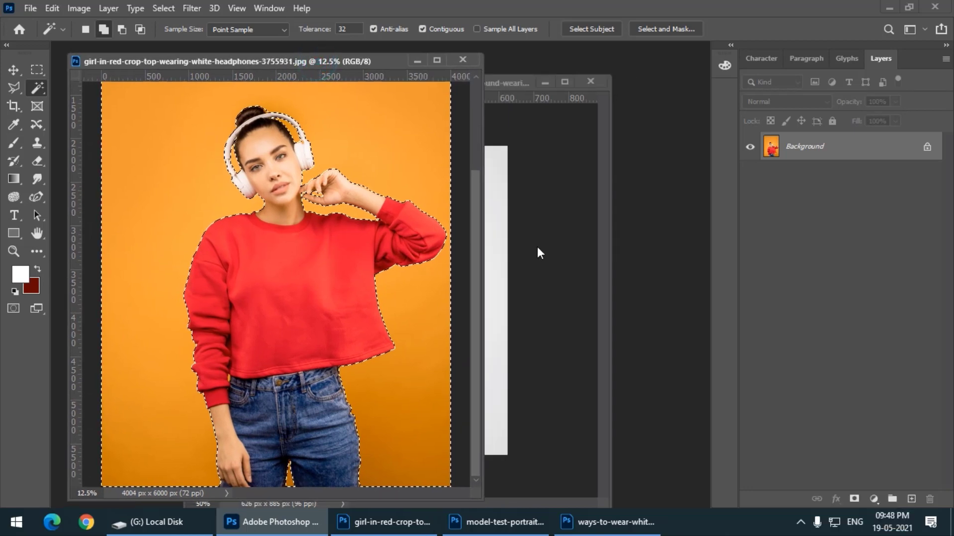
{"action": "double_click", "coordinate": [697, 285]}
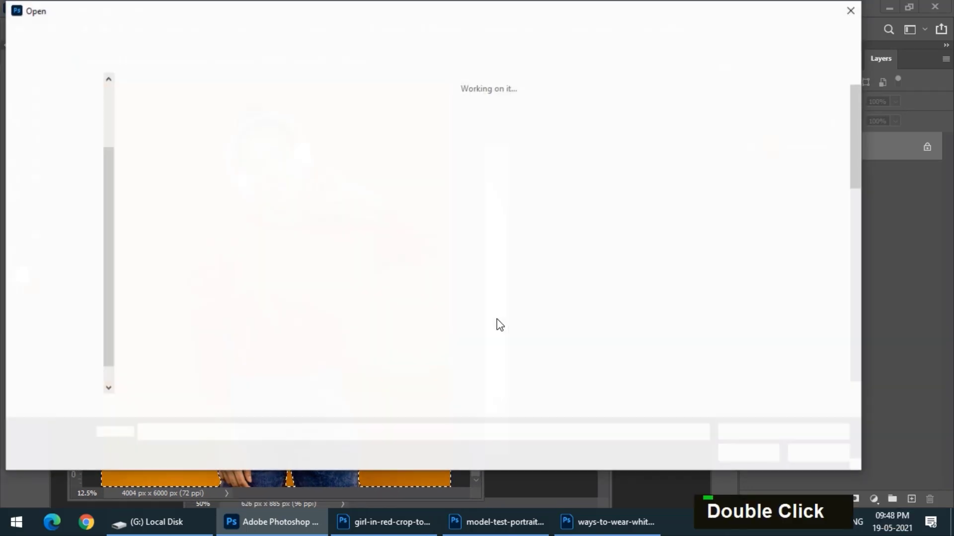
{"action": "double_click", "coordinate": [549, 248]}
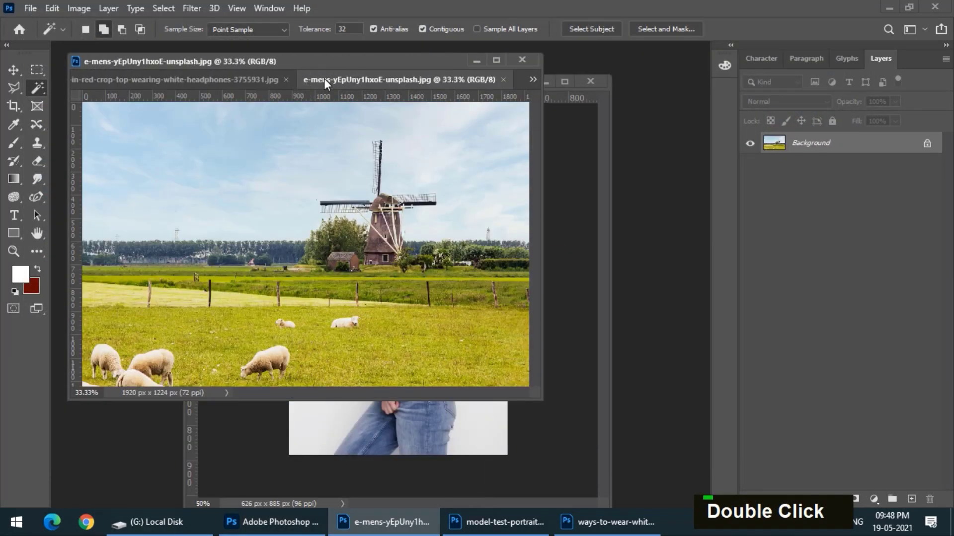
{"action": "left_click_drag", "start_coordinate": [324, 78], "coordinate": [249, 207]}
{"action": "left_click", "coordinate": [243, 62]}
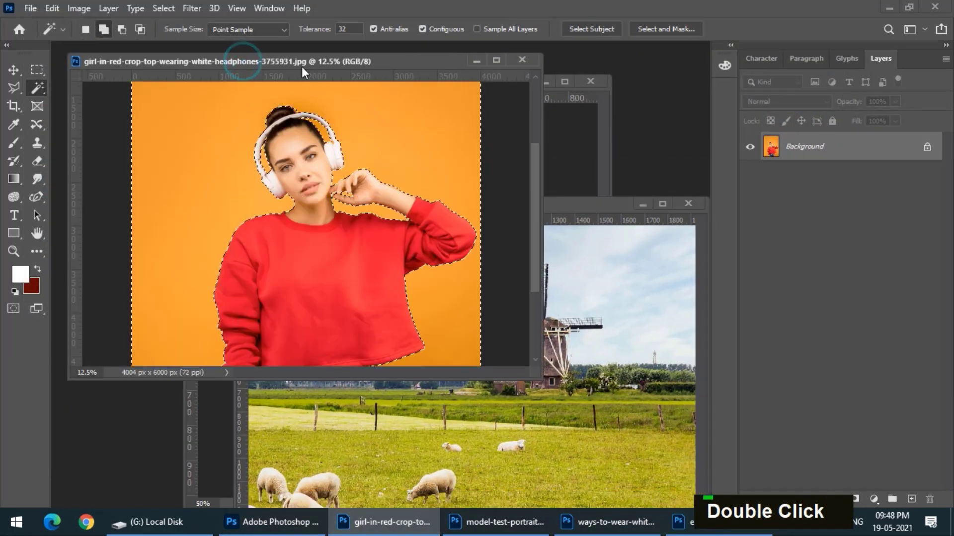
{"action": "left_click", "coordinate": [288, 81]}
{"action": "left_click_drag", "start_coordinate": [288, 61], "coordinate": [286, 85]}
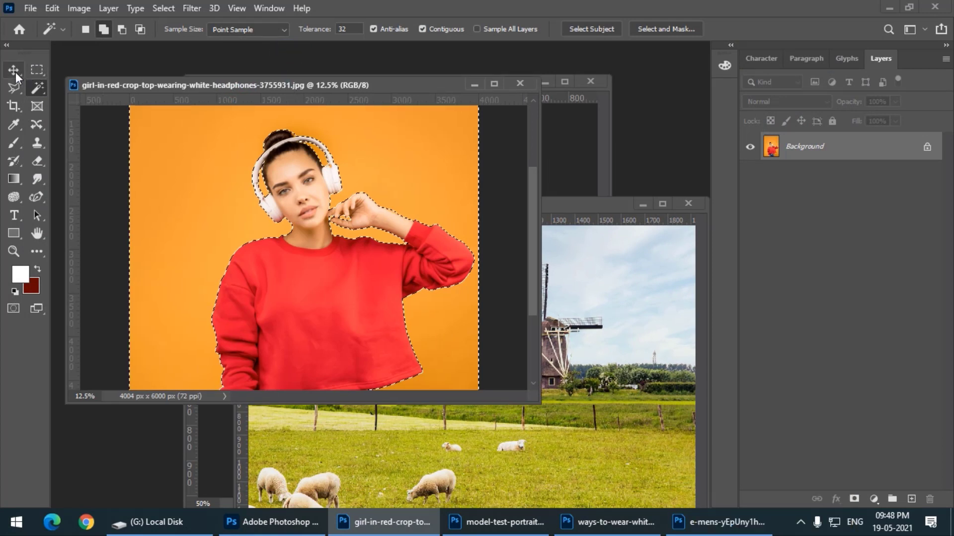
Invert the background selection to select the woman, and move her into the windmill photo with the Move tool
{"action": "left_click", "coordinate": [15, 71]}
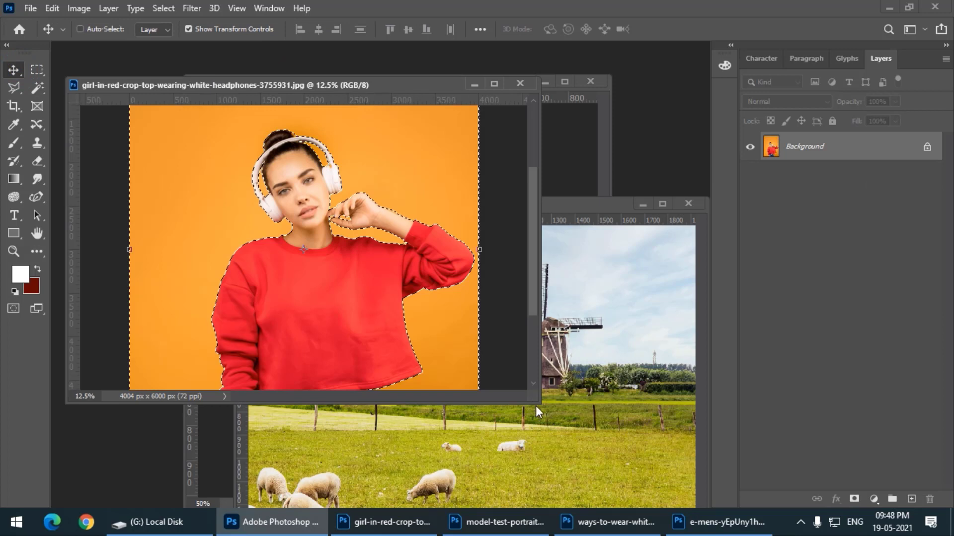
{"action": "left_click_drag", "start_coordinate": [535, 401], "coordinate": [537, 502]}
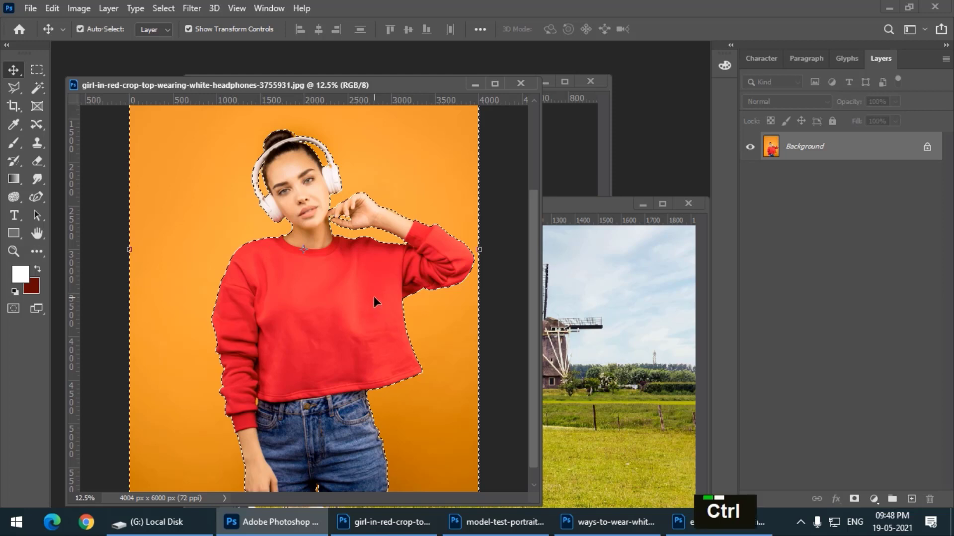
{"action": "key", "text": "ctrl+minus"}
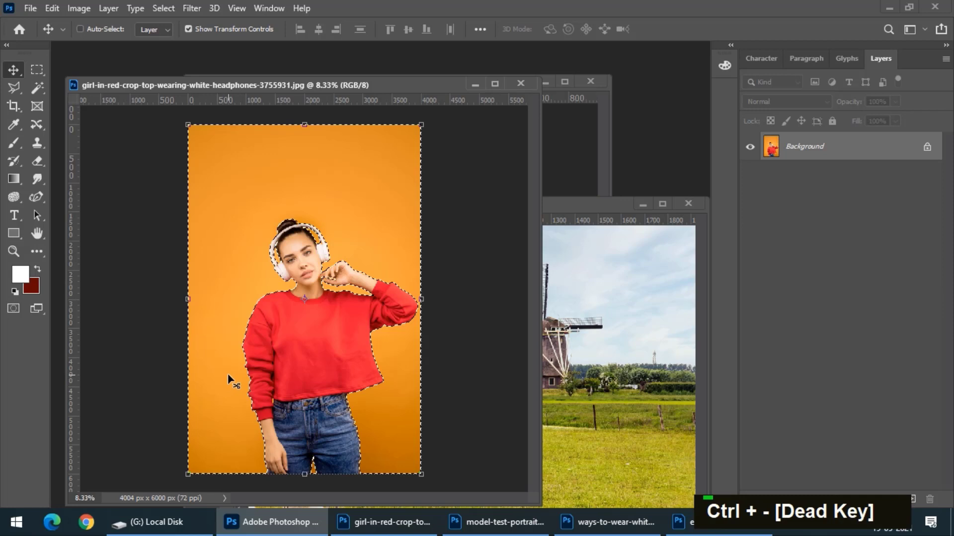
{"action": "left_click", "coordinate": [169, 10]}
{"action": "left_click", "coordinate": [175, 63]}
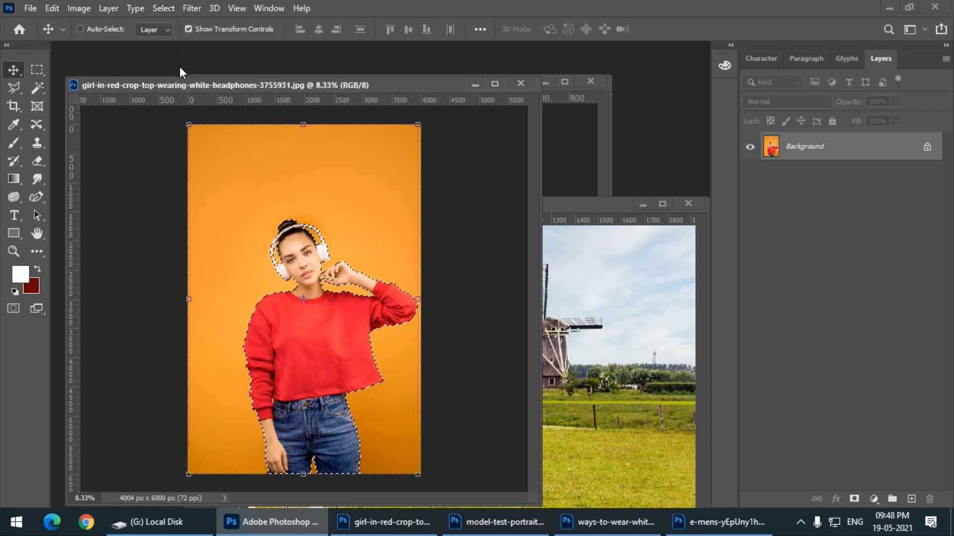
{"action": "left_click_drag", "start_coordinate": [313, 332], "coordinate": [595, 328]}
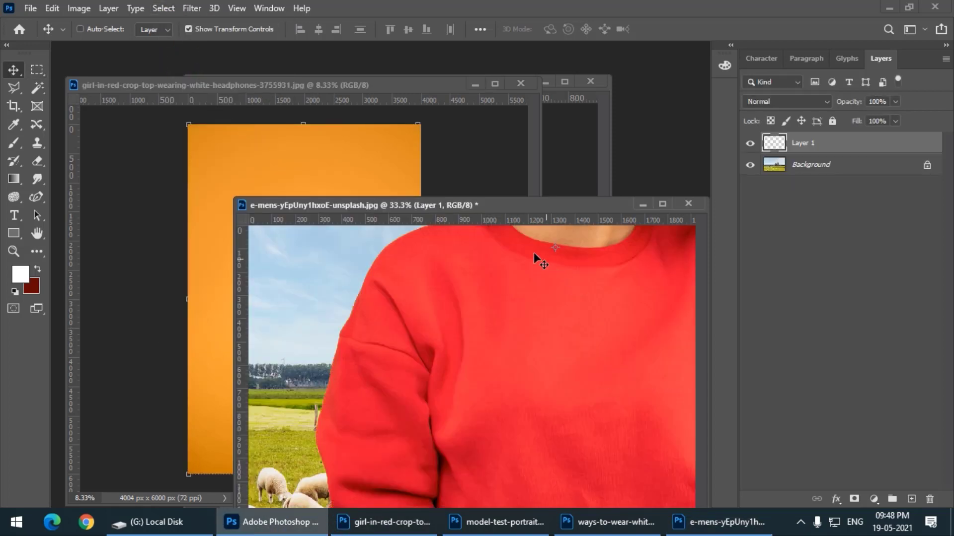
Scale the woman's layer to about 21% and place her on the meadow beside the windmill, aligned with the photo's lower edge
{"action": "left_click_drag", "start_coordinate": [443, 206], "coordinate": [357, 145]}
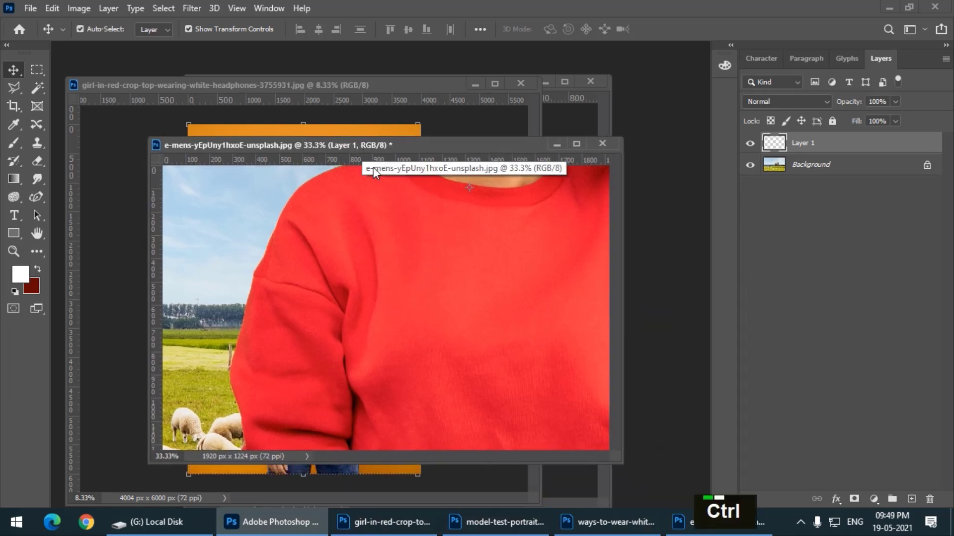
{"action": "key", "text": "ctrl+minus"}
{"action": "key", "text": "ctrl+minus"}
{"action": "key", "text": "ctrl+minus"}
{"action": "key", "text": "ctrl+minus"}
{"action": "key", "text": "ctrl+minus"}
{"action": "key", "text": "ctrl+minus"}
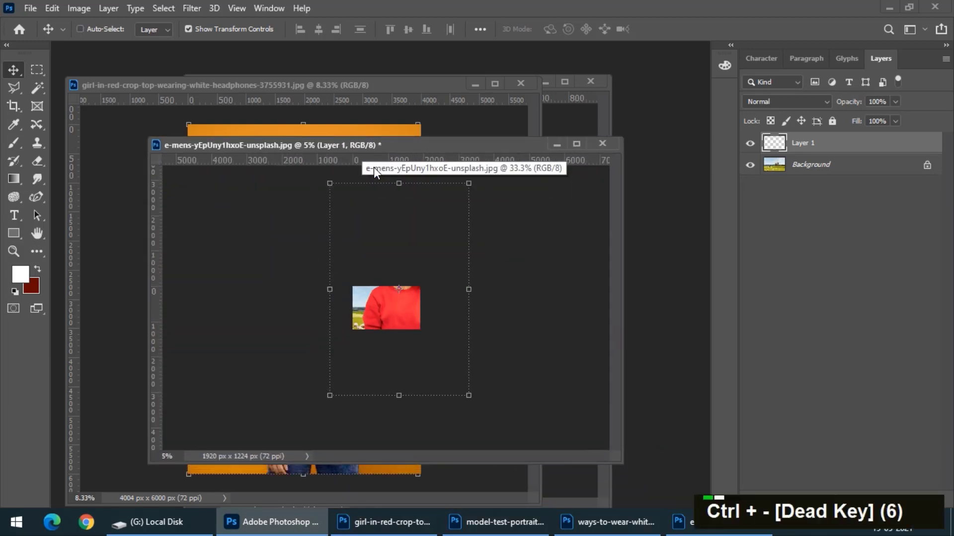
{"action": "left_click", "coordinate": [469, 185]}
{"action": "left_click_drag", "start_coordinate": [470, 184], "coordinate": [387, 308]}
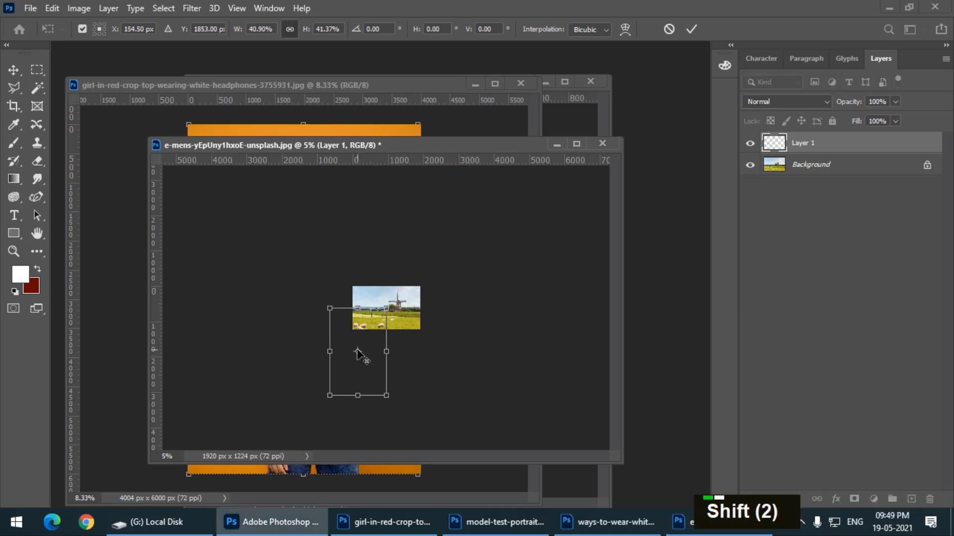
{"action": "left_click_drag", "start_coordinate": [366, 341], "coordinate": [402, 285]}
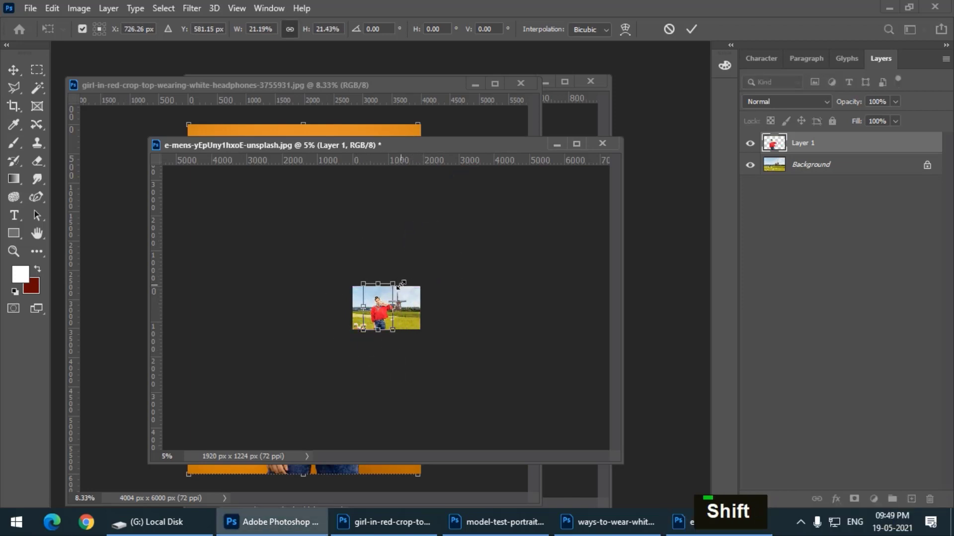
{"action": "key", "text": "ctrl+equal"}
{"action": "key", "text": "ctrl+equal"}
{"action": "key", "text": "ctrl+equal"}
{"action": "key", "text": "ctrl+equal"}
{"action": "key", "text": "ctrl+equal"}
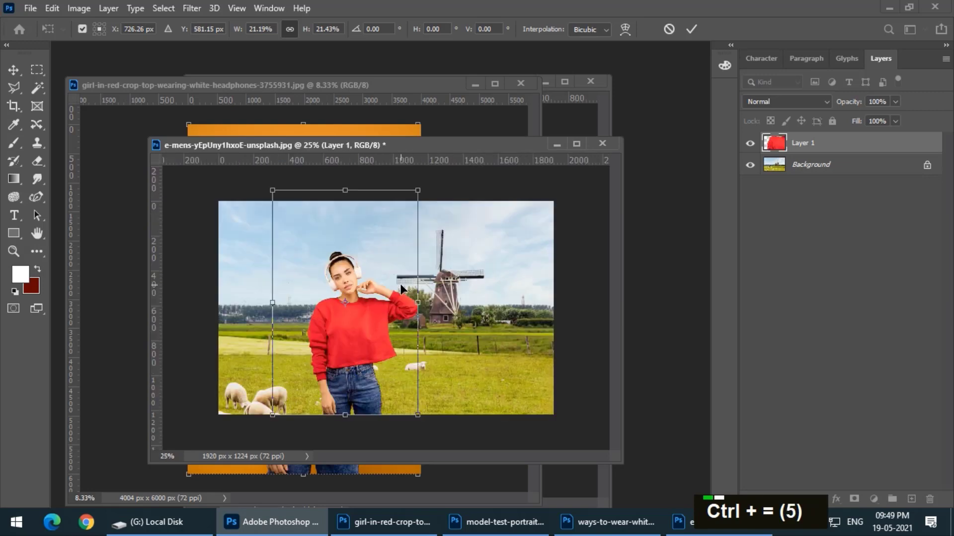
{"action": "key", "text": "Return"}
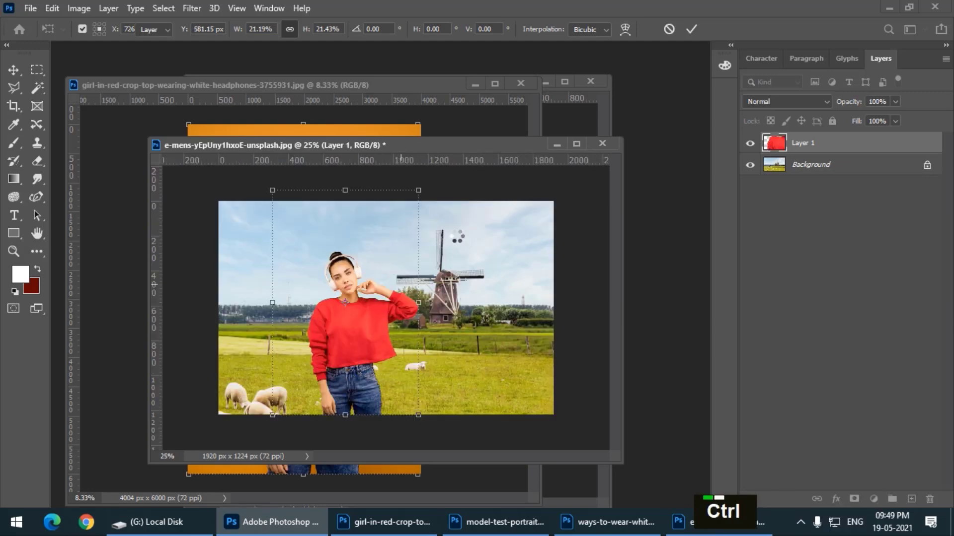
Return to the red crop top photo and clear its background selection
{"action": "key", "text": "ctrl+equal"}
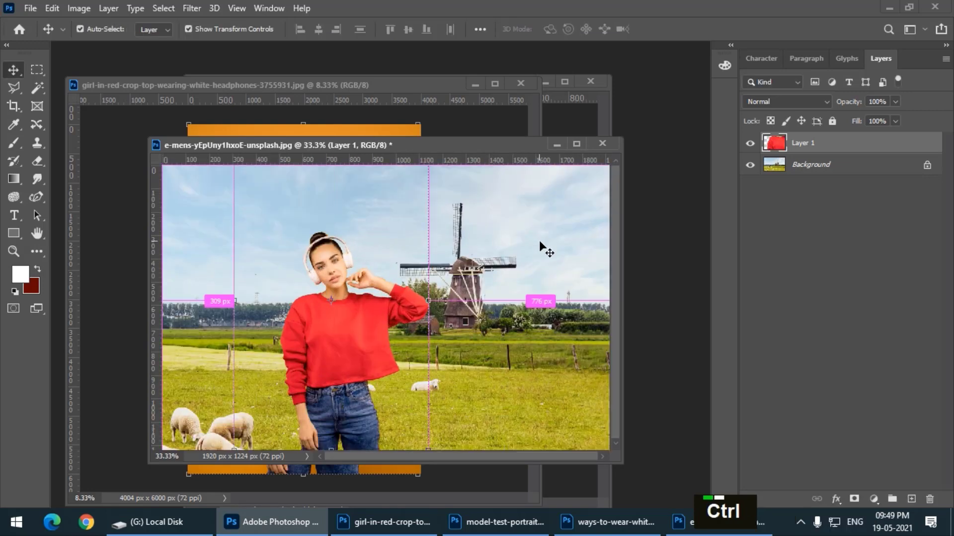
{"action": "key", "text": "ctrl+equal"}
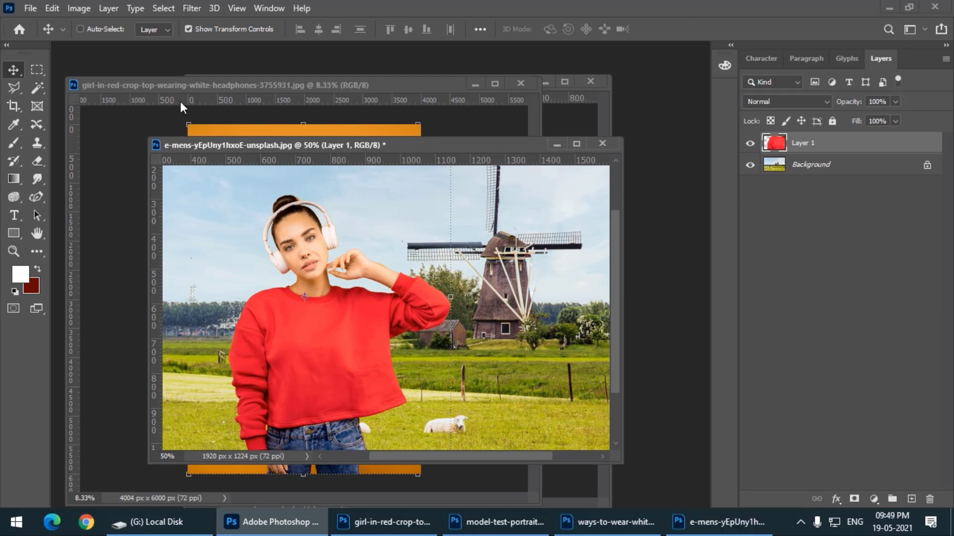
{"action": "left_click", "coordinate": [192, 91]}
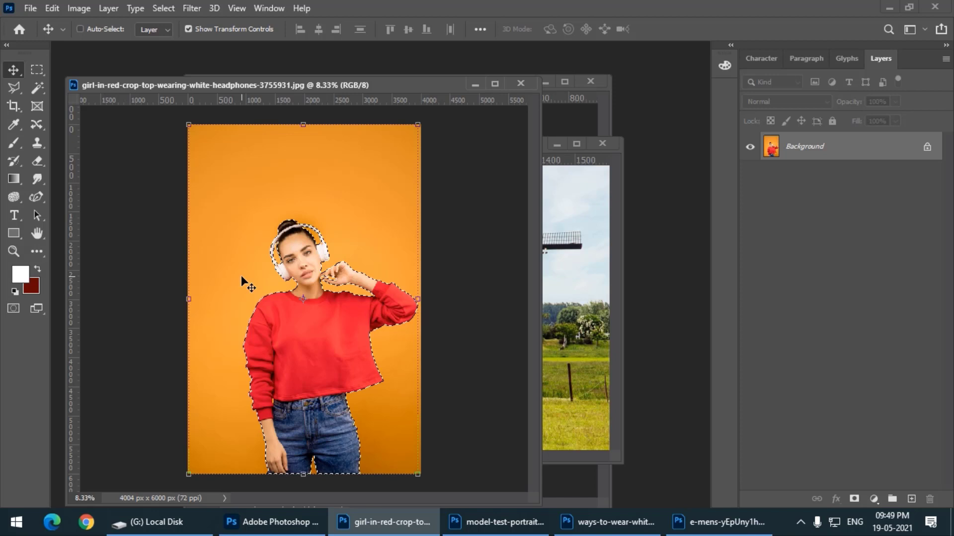
{"action": "key", "text": "ctrl+d"}
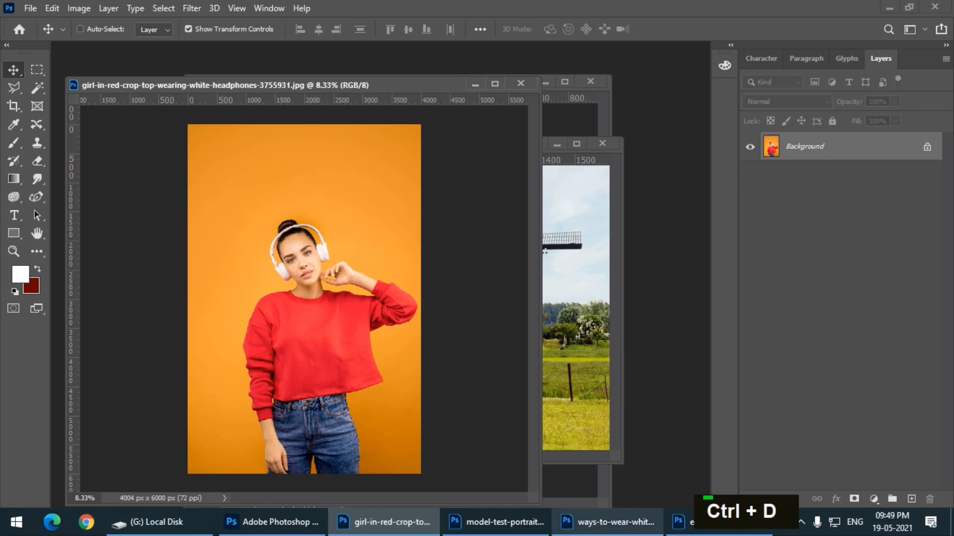
Bring the portrait of the model in a white T-shirt and jeans to the front and reposition its window
{"action": "left_click", "coordinate": [608, 522]}
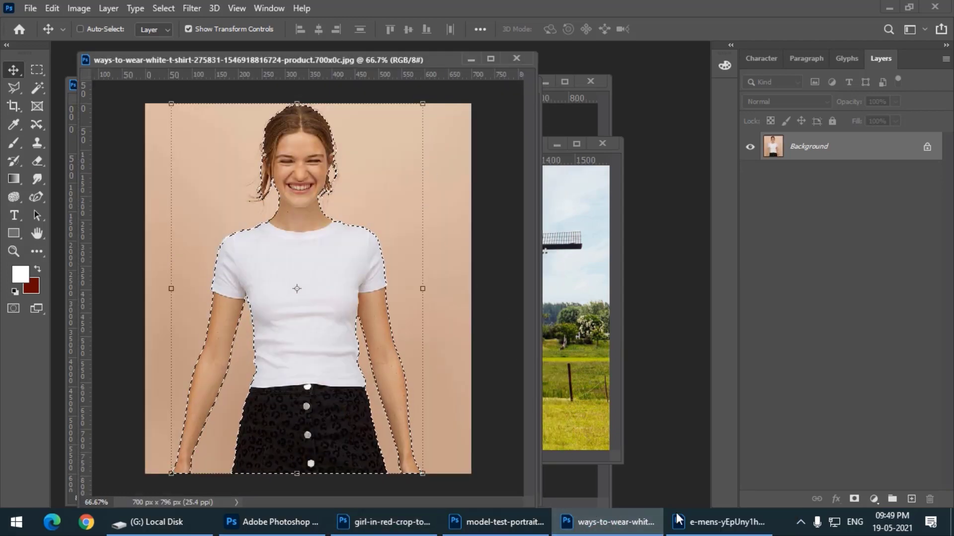
{"action": "left_click", "coordinate": [718, 522]}
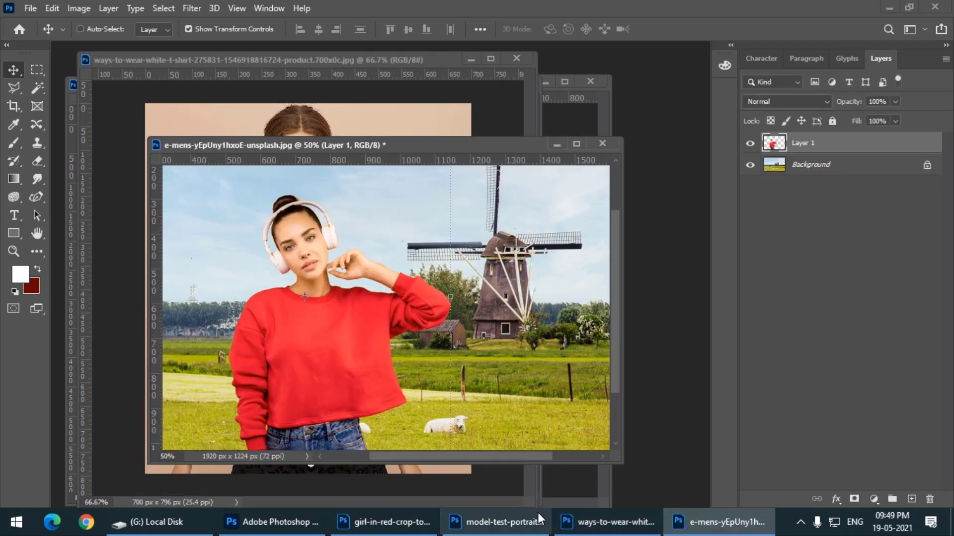
{"action": "left_click", "coordinate": [390, 522]}
{"action": "left_click", "coordinate": [497, 522]}
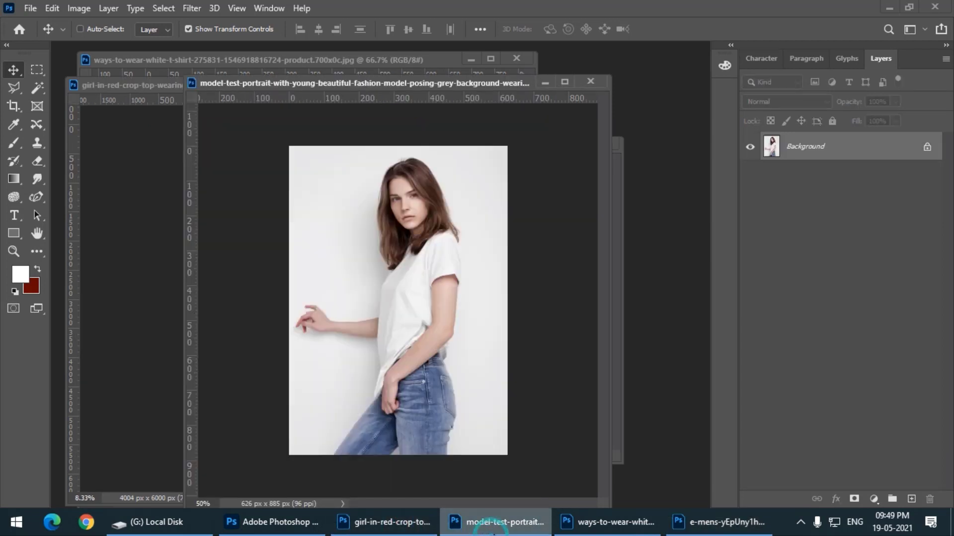
{"action": "left_click_drag", "start_coordinate": [386, 82], "coordinate": [349, 78]}
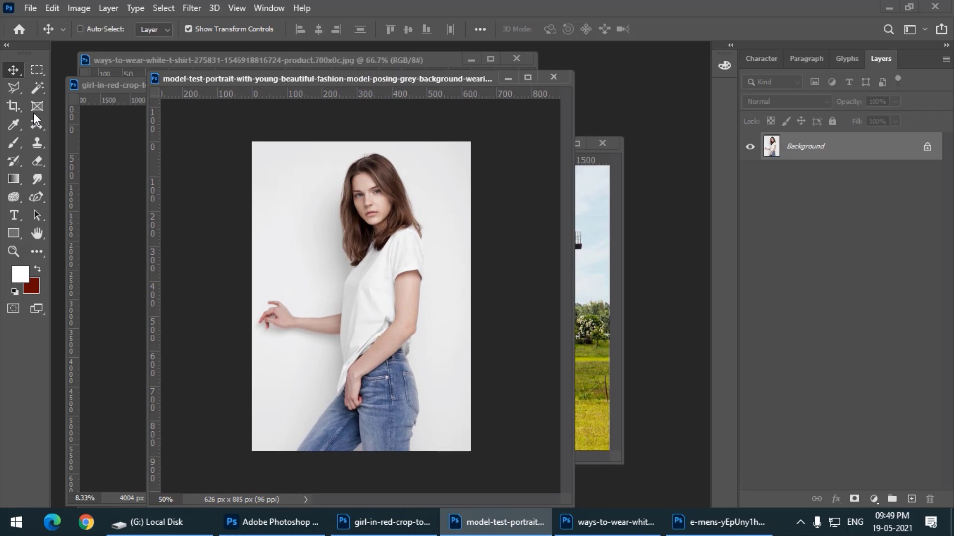
Try selecting the portrait's light grey backdrop with the Magic Wand at tolerance 32, and clear the selection
{"action": "right_click", "coordinate": [45, 82]}
{"action": "left_click", "coordinate": [103, 111]}
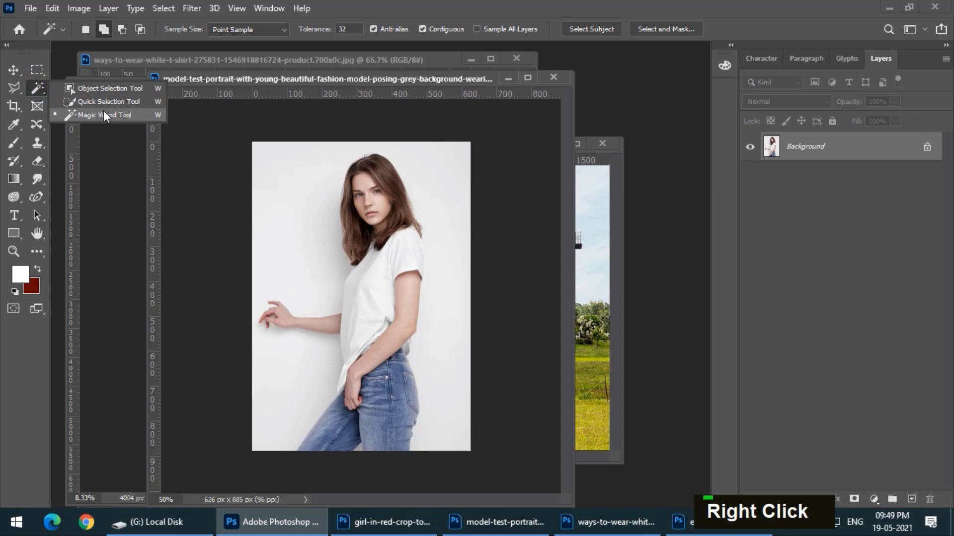
{"action": "left_click", "coordinate": [281, 199]}
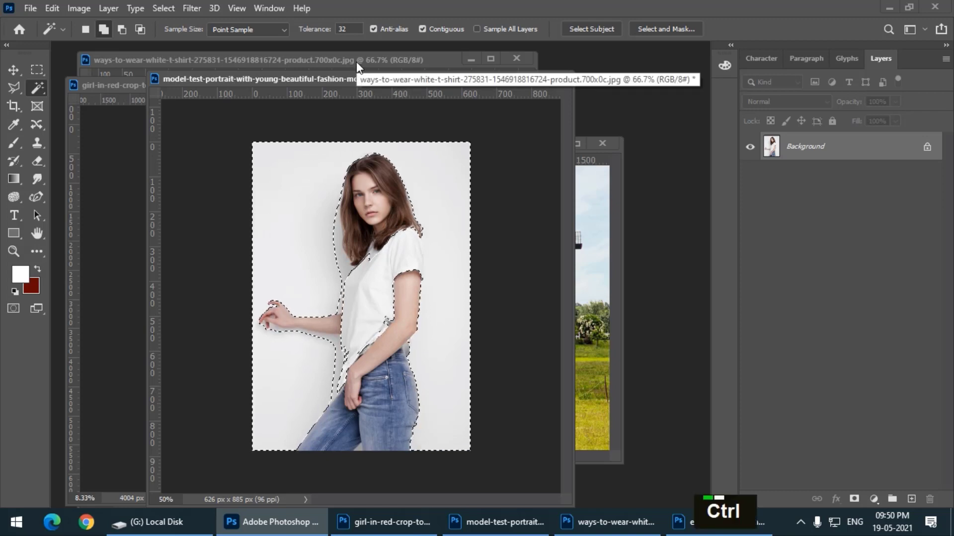
{"action": "key", "text": "ctrl+d"}
Try selecting the grey backdrop with the Magic Wand at tolerance 7, and clear the selection
{"action": "left_click_drag", "start_coordinate": [323, 31], "coordinate": [308, 31]}
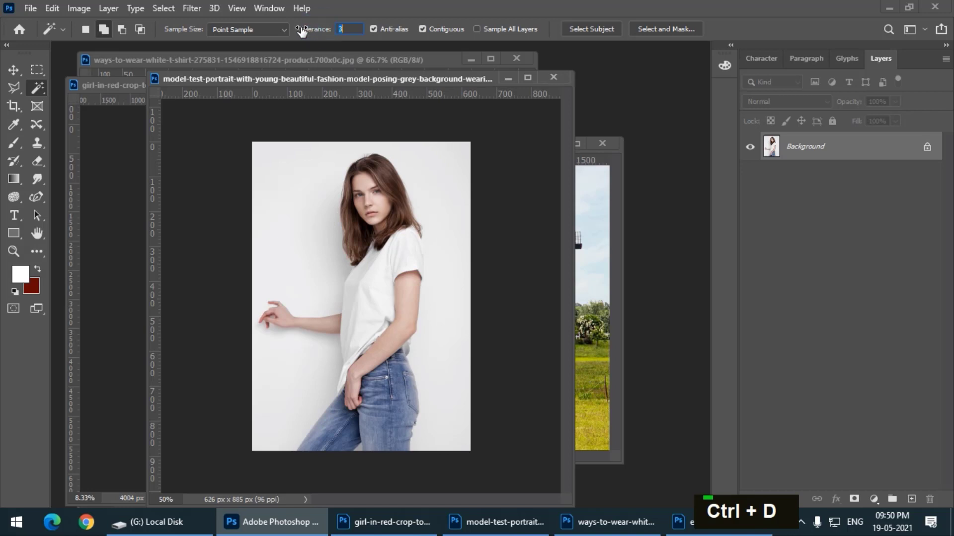
{"action": "left_click", "coordinate": [311, 178]}
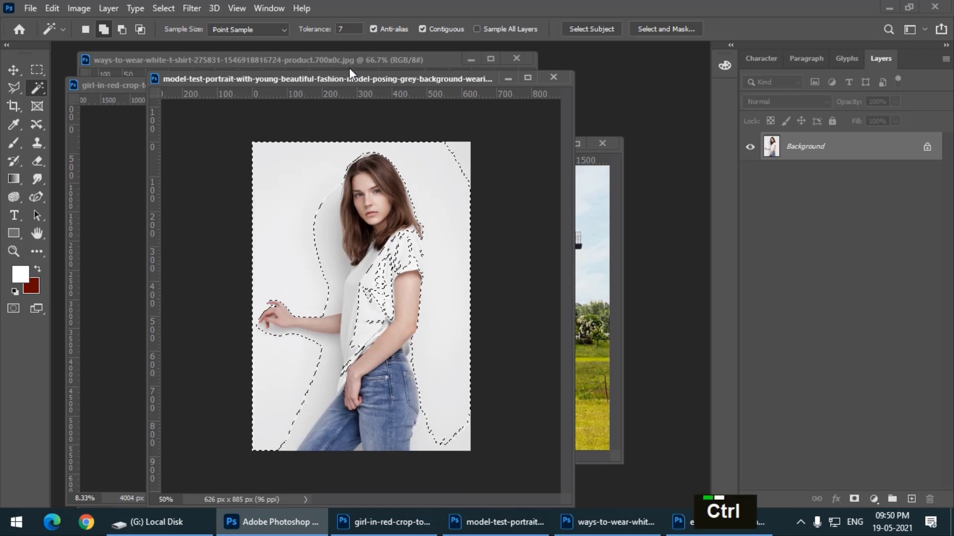
{"action": "key", "text": "ctrl+d"}
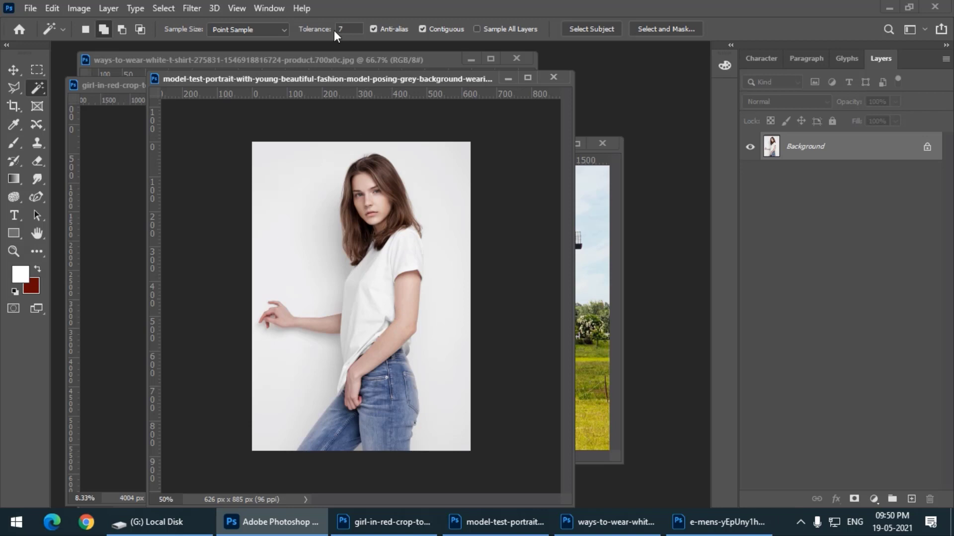
Set the Magic Wand tolerance to 32 and shift the portrait's window slightly
{"action": "key", "text": "Return"}
{"action": "type", "text": "32"}
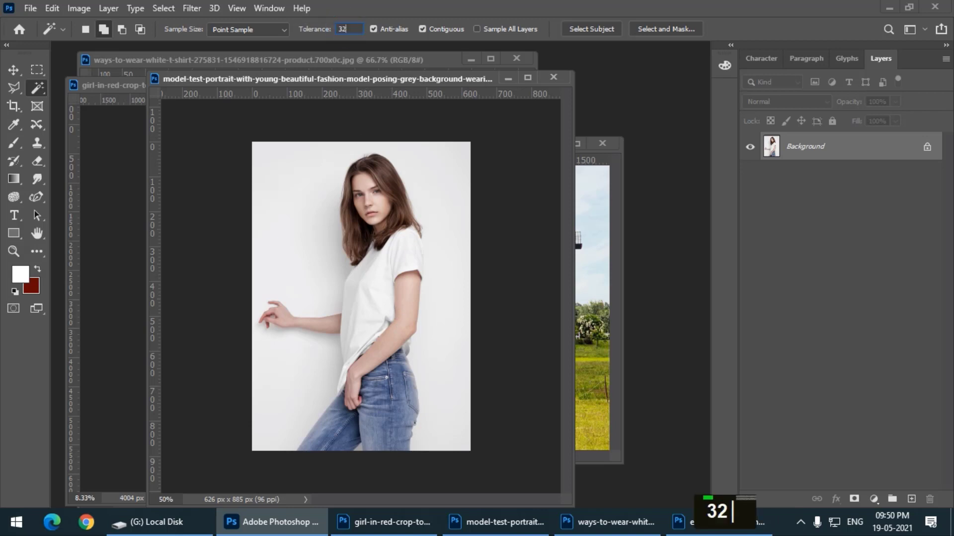
{"action": "key", "text": "Return"}
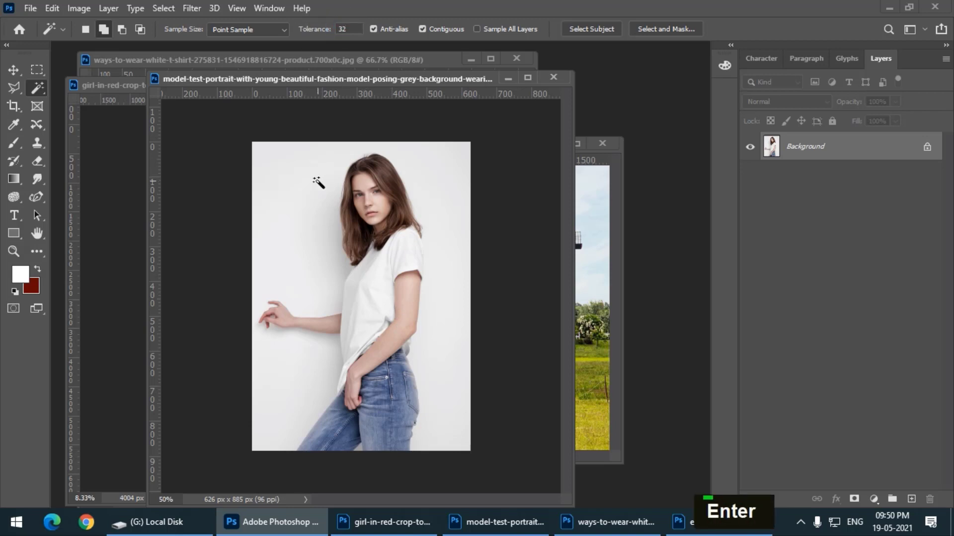
{"action": "left_click_drag", "start_coordinate": [317, 75], "coordinate": [309, 75]}
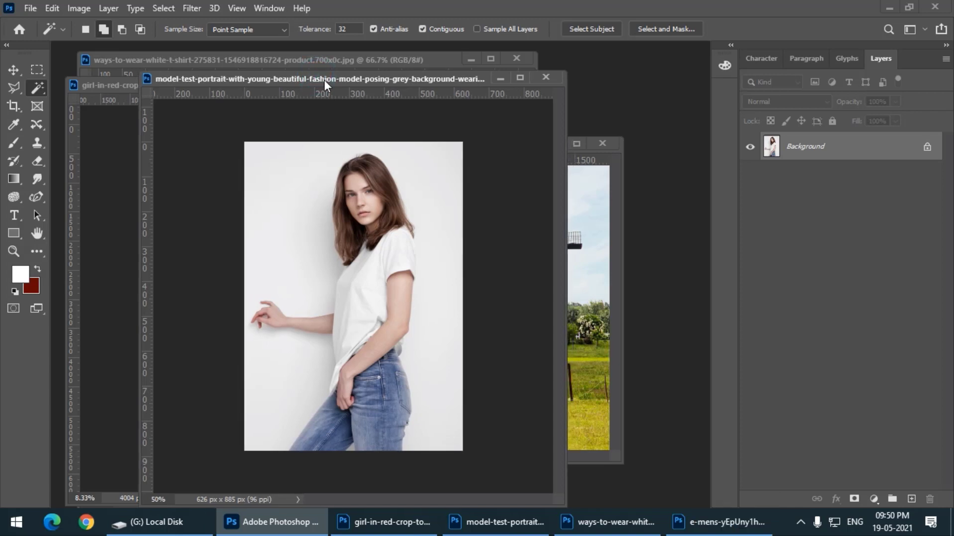
Switch to the Quick Selection tool and enlarge its brush to 300 px
{"action": "right_click", "coordinate": [41, 88]}
{"action": "left_click", "coordinate": [105, 103]}
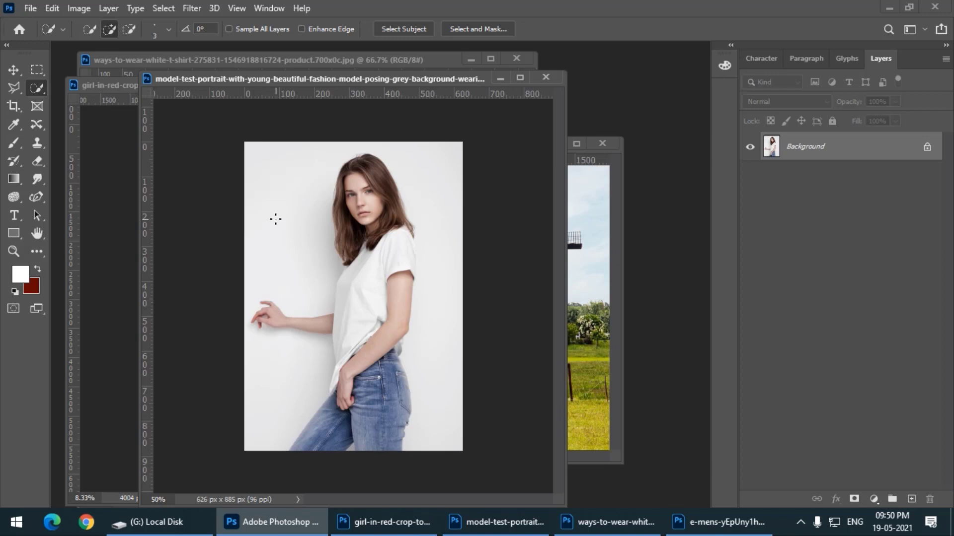
{"action": "key", "text": "bracketright"}
{"action": "key", "text": "bracketright"}
{"action": "key", "text": "bracketright"}
{"action": "key", "text": "bracketright"}
{"action": "key", "text": "bracketright"}
{"action": "key", "text": "bracketright"}
{"action": "key", "text": "bracketright"}
{"action": "key", "text": "bracketright"}
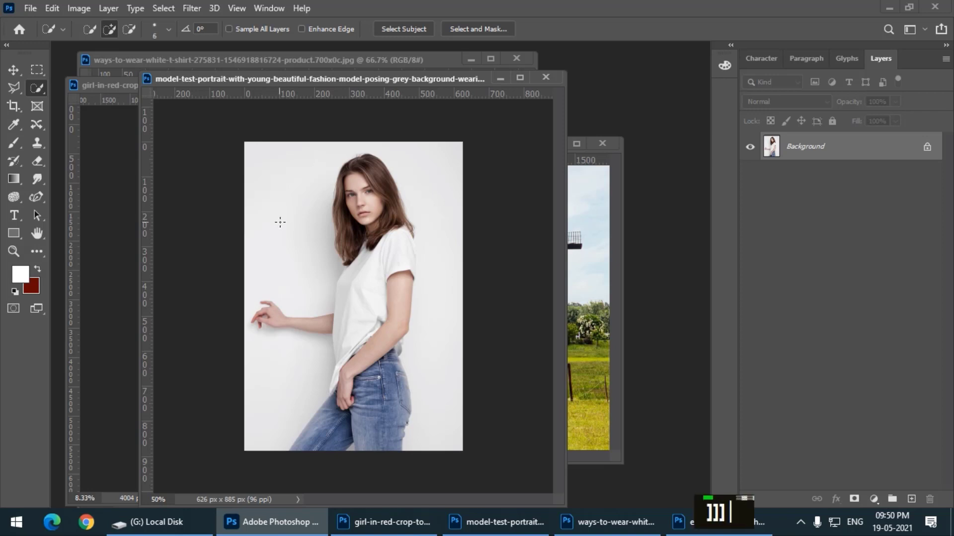
{"action": "key", "text": "bracketright"}
{"action": "key", "text": "bracketright"}
{"action": "key", "text": "bracketright"}
{"action": "key", "text": "bracketright"}
{"action": "key", "text": "bracketright"}
{"action": "key", "text": "bracketright"}
{"action": "key", "text": "bracketright"}
{"action": "key", "text": "bracketright"}
{"action": "key", "text": "bracketright"}
{"action": "key", "text": "bracketright"}
{"action": "key", "text": "bracketright"}
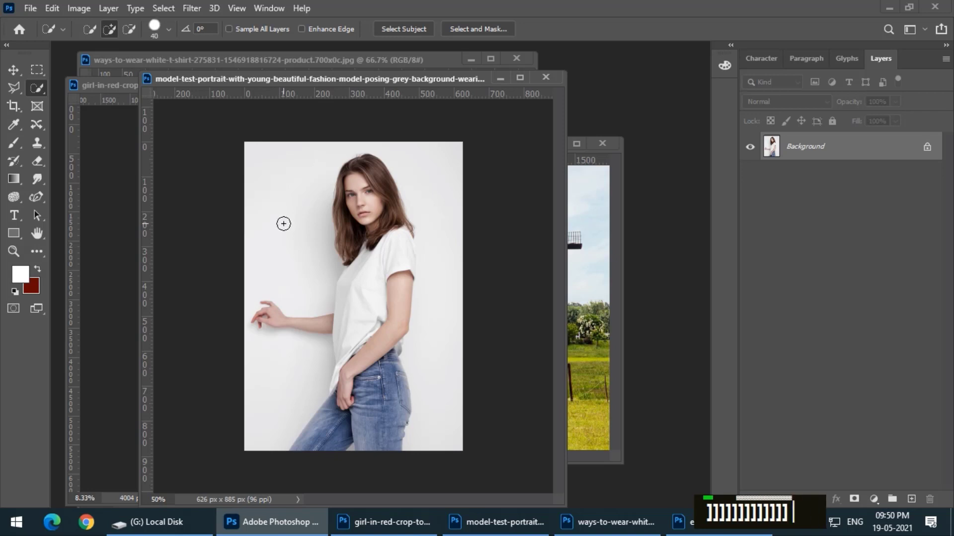
{"action": "key", "text": "bracketright"}
{"action": "key", "text": "bracketright"}
{"action": "key", "text": "bracketright"}
{"action": "key", "text": "bracketright"}
{"action": "key", "text": "bracketright"}
{"action": "key", "text": "bracketright"}
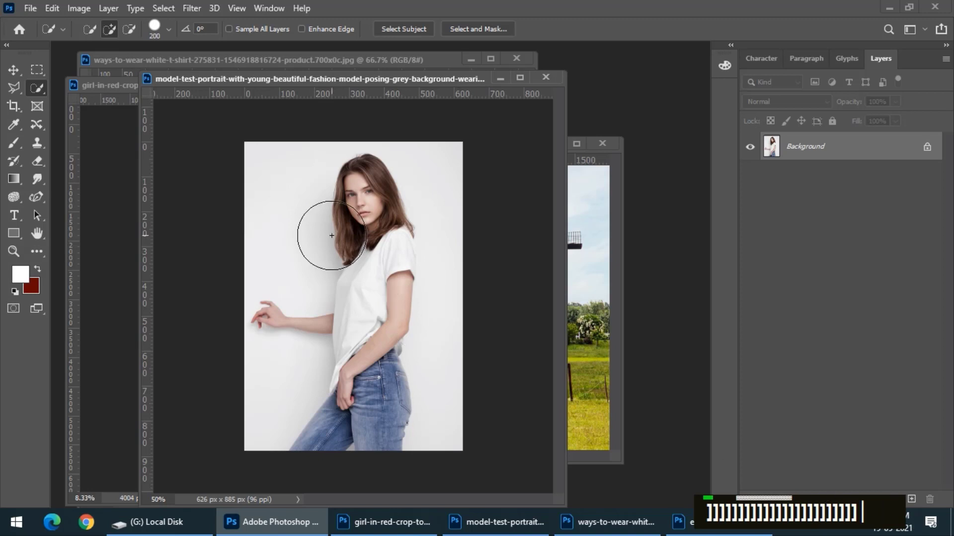
{"action": "key", "text": "bracketright"}
{"action": "key", "text": "bracketright"}
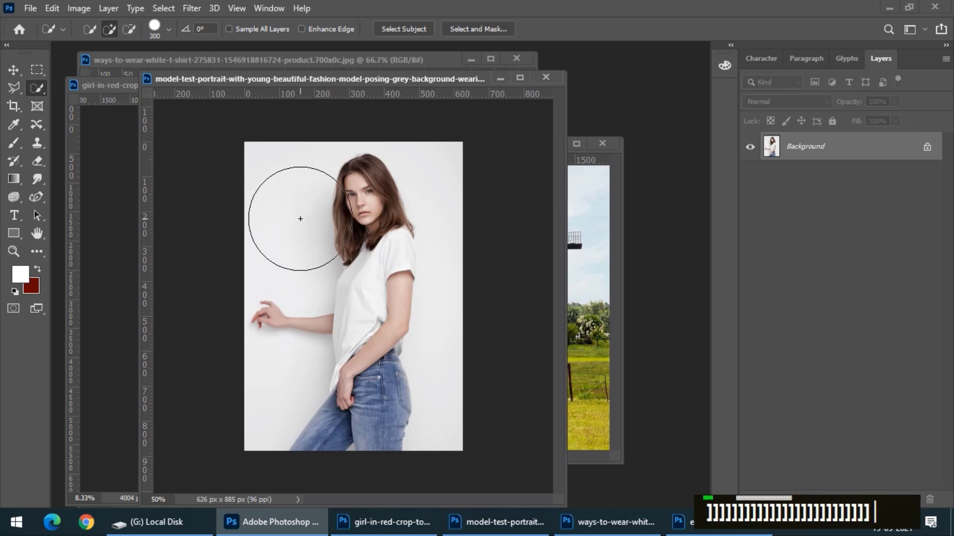
Reduce the Quick Selection brush to 60 px
{"action": "key", "text": "bracketleft"}
{"action": "key", "text": "bracketleft"}
{"action": "key", "text": "bracketleft"}
{"action": "key", "text": "bracketleft"}
{"action": "key", "text": "bracketleft"}
{"action": "key", "text": "bracketleft"}
{"action": "key", "text": "bracketleft"}
{"action": "key", "text": "bracketleft"}
{"action": "key", "text": "bracketleft"}
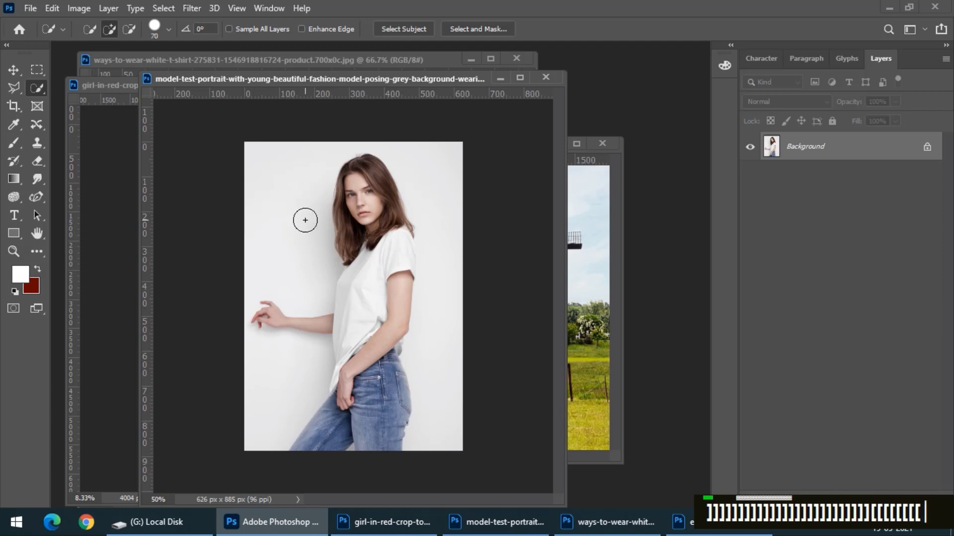
{"action": "key", "text": "bracketleft"}
{"action": "key", "text": "bracketleft"}
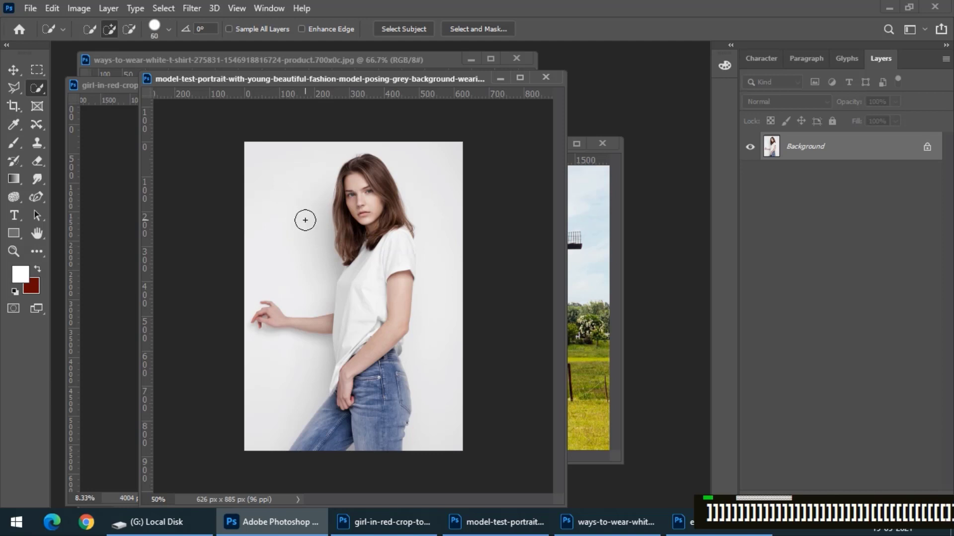
Set the Quick Selection brush size to 93 px through the brush options
{"action": "right_click", "coordinate": [306, 195]}
{"action": "left_click", "coordinate": [235, 79]}
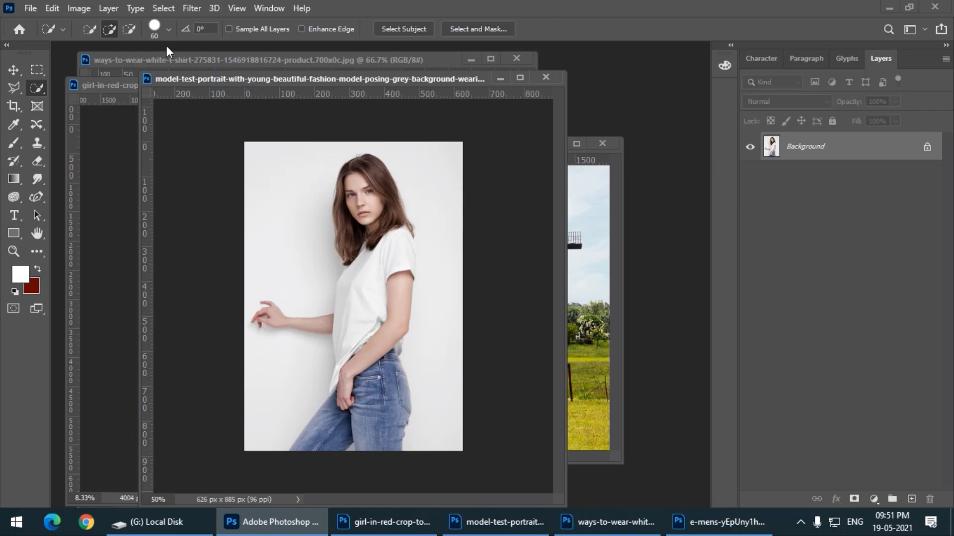
{"action": "left_click", "coordinate": [166, 30]}
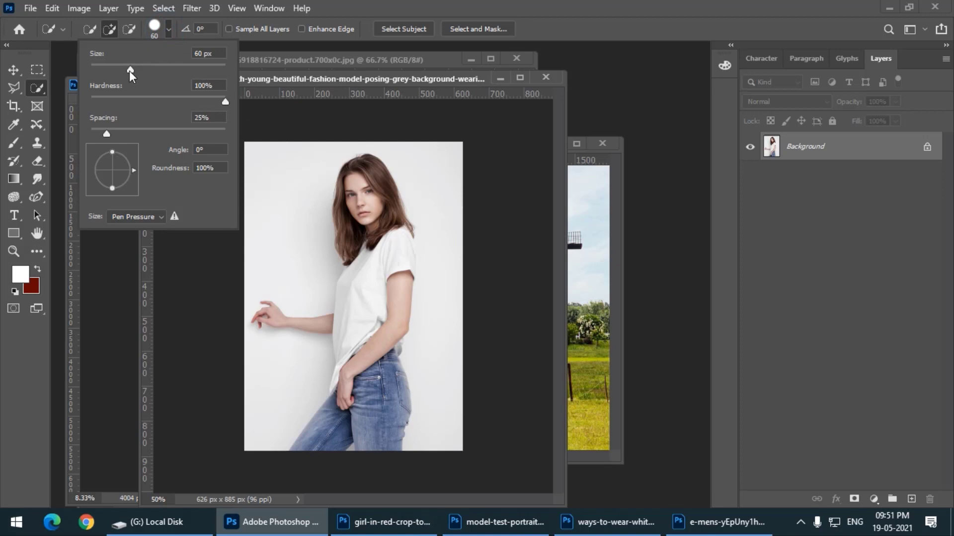
{"action": "mouse_move", "coordinate": [129, 69]}
{"action": "left_mouse_down"}
{"action": "mouse_move", "coordinate": [103, 69]}
{"action": "mouse_move", "coordinate": [113, 70]}
{"action": "left_mouse_up"}
{"action": "left_click", "coordinate": [323, 76]}
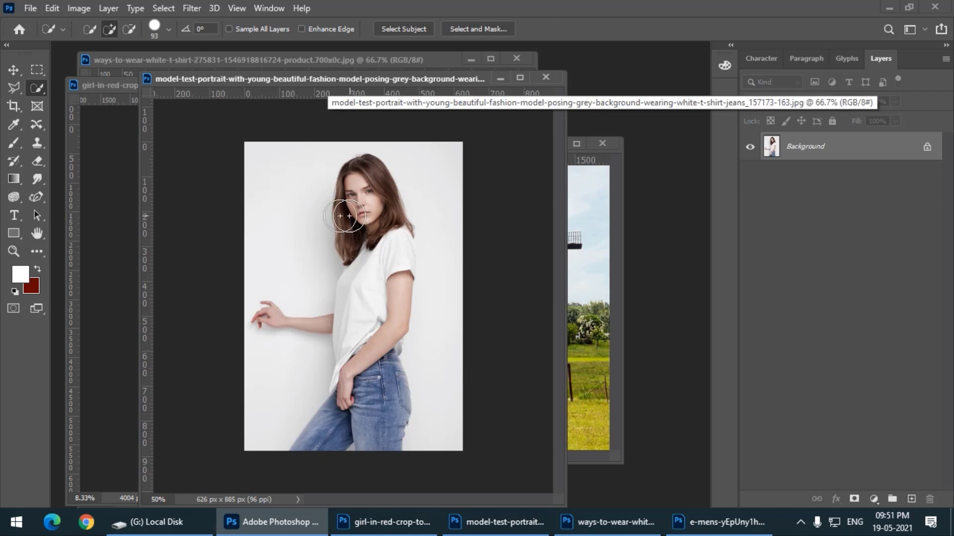
Shrink the brush to 60 px, enlarge it to 100 px, and bring it back to 60 px
{"action": "key", "text": "bracketleft"}
{"action": "key", "text": "bracketleft"}
{"action": "key", "text": "bracketleft"}
{"action": "key", "text": "bracketleft"}
{"action": "key", "text": "bracketleft"}
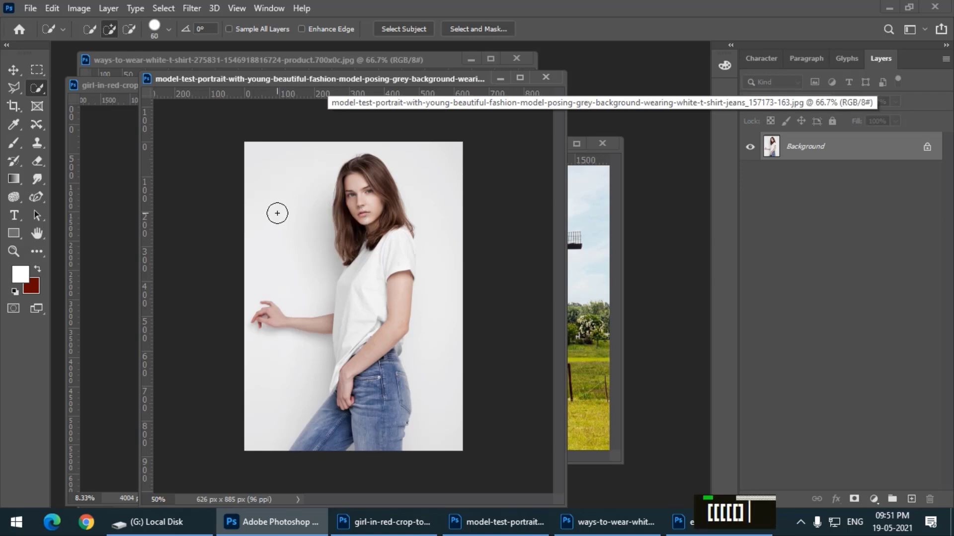
{"action": "key", "text": "bracketright"}
{"action": "key", "text": "bracketright"}
{"action": "key", "text": "bracketright"}
{"action": "key", "text": "bracketright"}
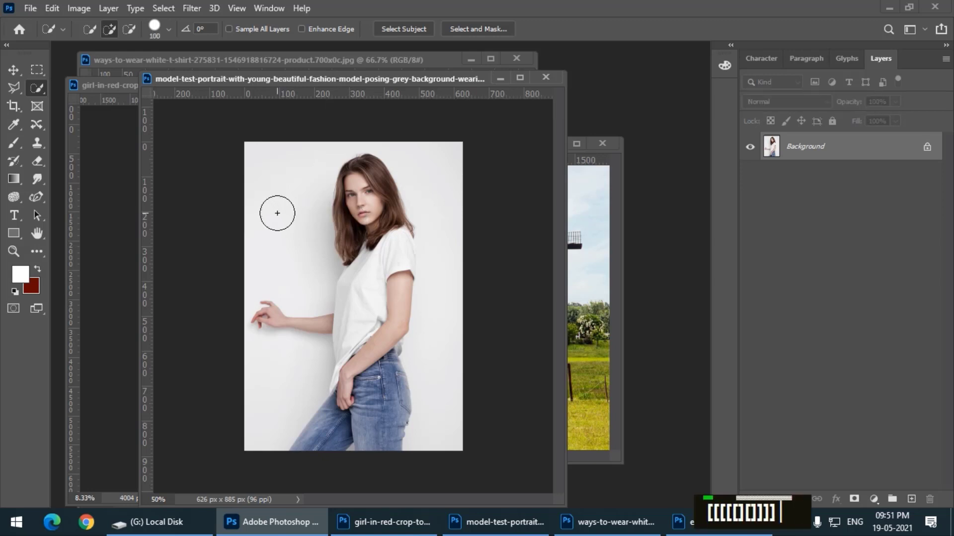
{"action": "key", "text": "bracketleft"}
{"action": "key", "text": "bracketleft"}
{"action": "key", "text": "bracketleft"}
{"action": "key", "text": "bracketleft"}
{"action": "key", "text": "bracketleft"}
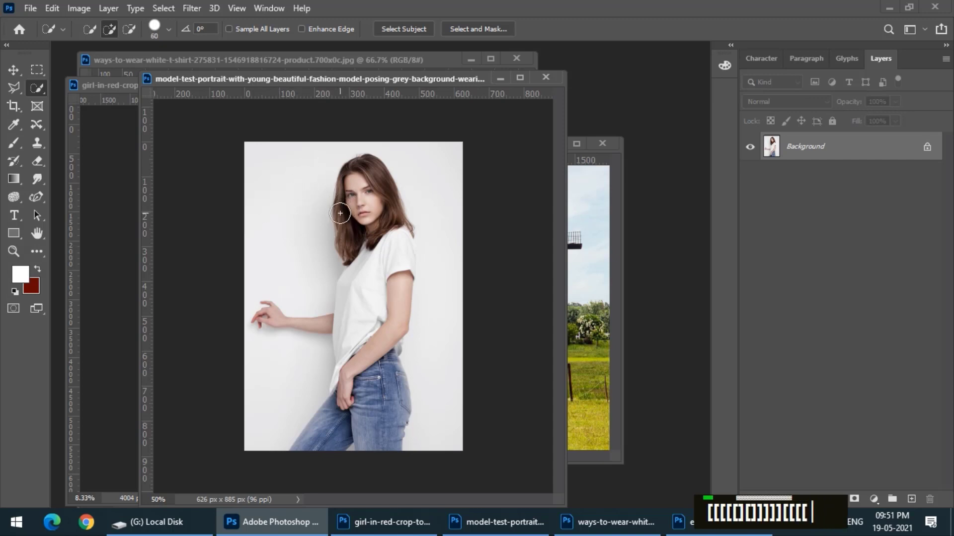
Reduce the Quick Selection brush to 20 px and move the model portrait's document window slightly higher
{"action": "key", "text": "bracketleft"}
{"action": "key", "text": "bracketleft"}
{"action": "key", "text": "bracketleft"}
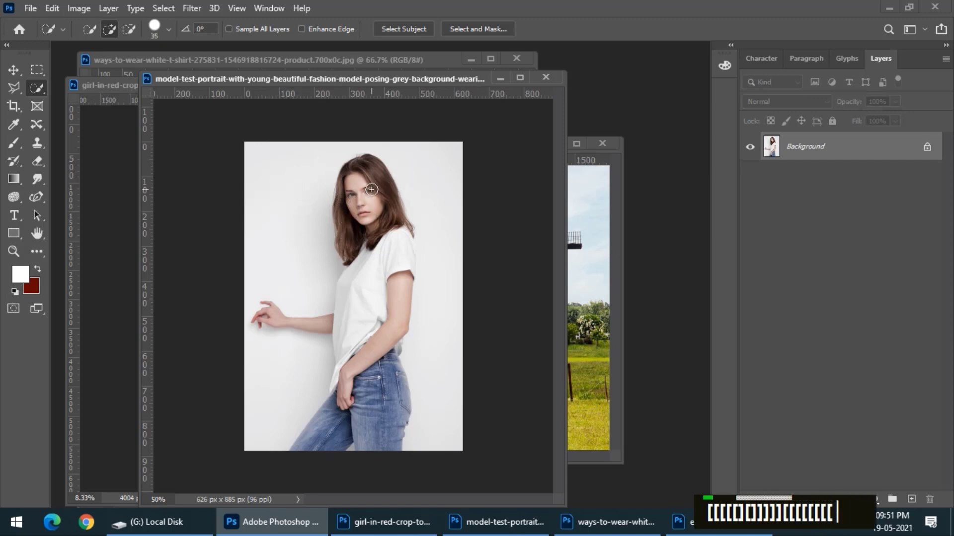
{"action": "key", "text": "bracketleft"}
{"action": "key", "text": "bracketleft"}
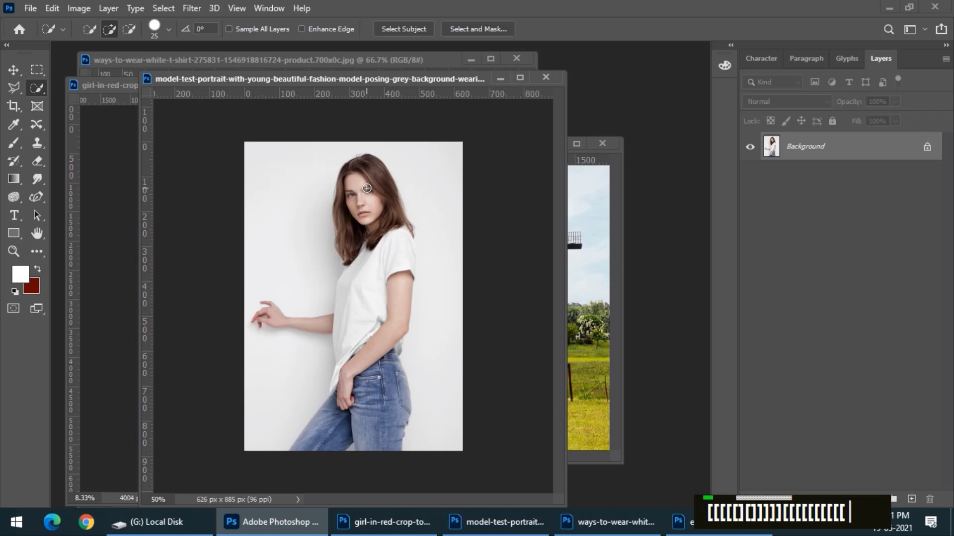
{"action": "key", "text": "ctrl+equal"}
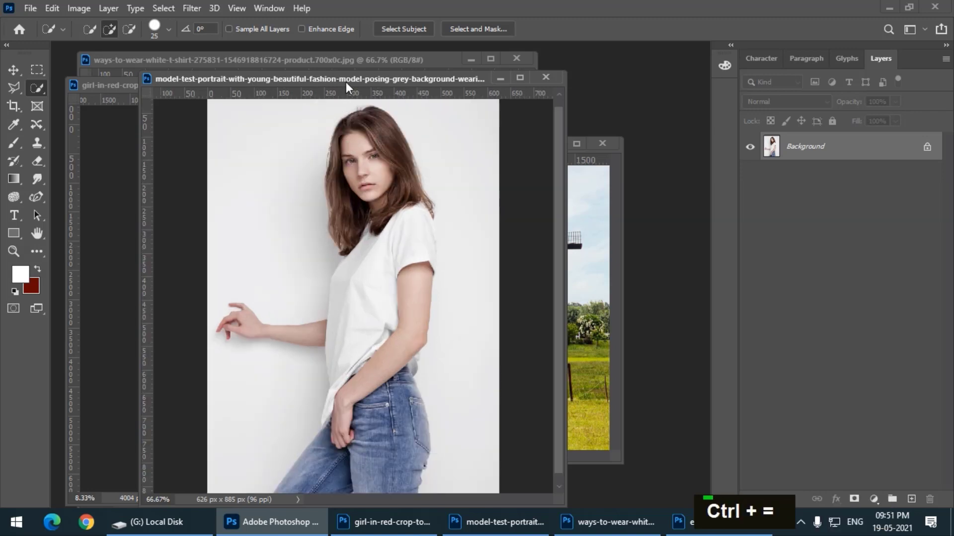
{"action": "left_click_drag", "start_coordinate": [346, 82], "coordinate": [338, 57]}
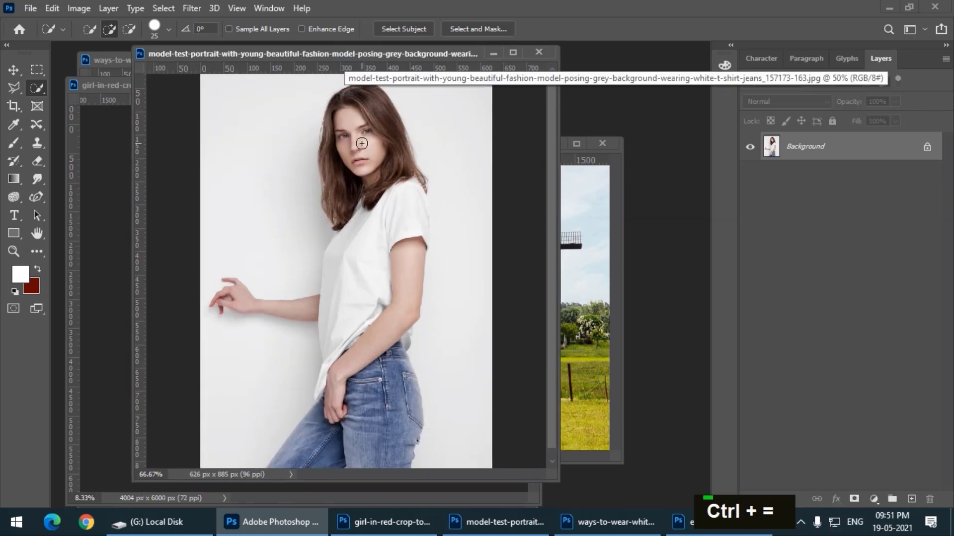
{"action": "key", "text": "bracketleft"}
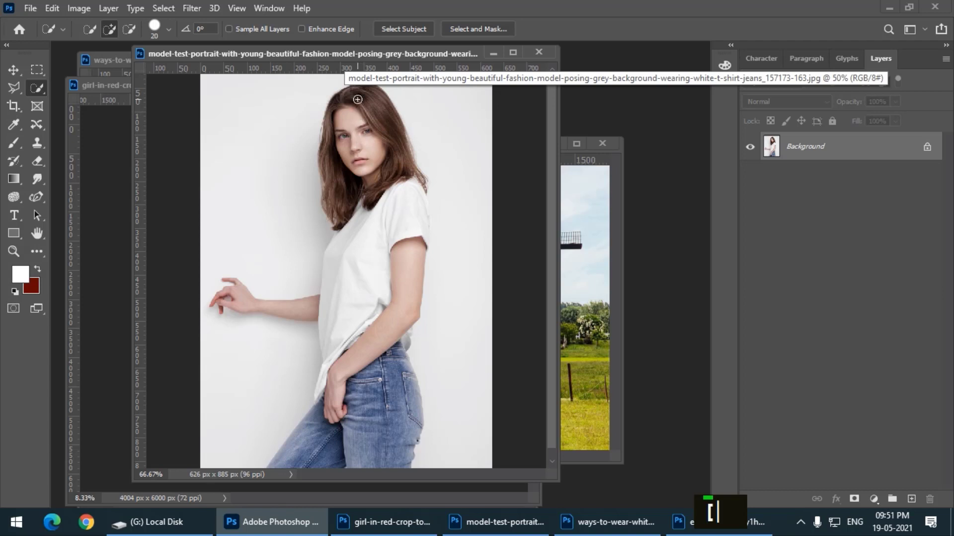
Select the woman's hair, face, T-shirt body and bent arm with the Quick Selection tool
{"action": "left_click_drag", "start_coordinate": [359, 93], "coordinate": [364, 100]}
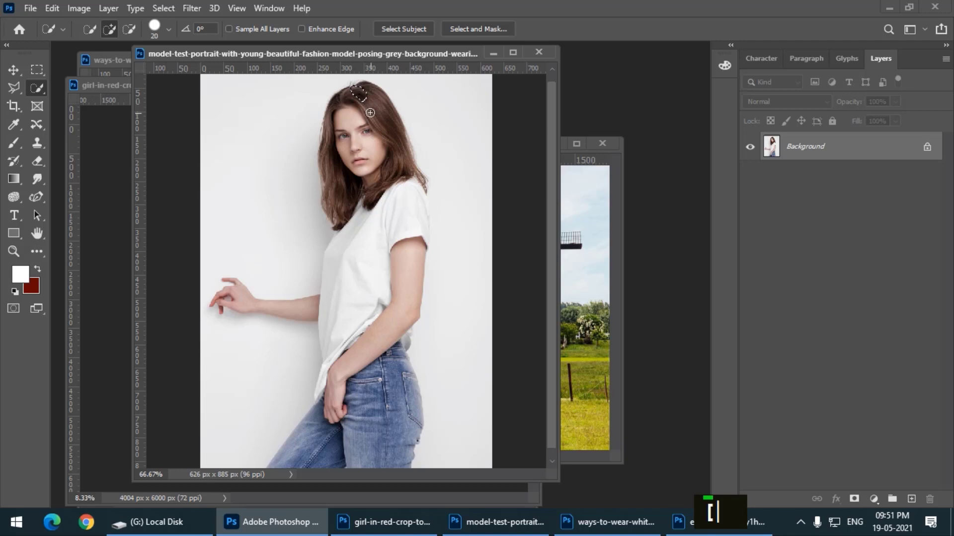
{"action": "left_click_drag", "start_coordinate": [368, 96], "coordinate": [372, 171]}
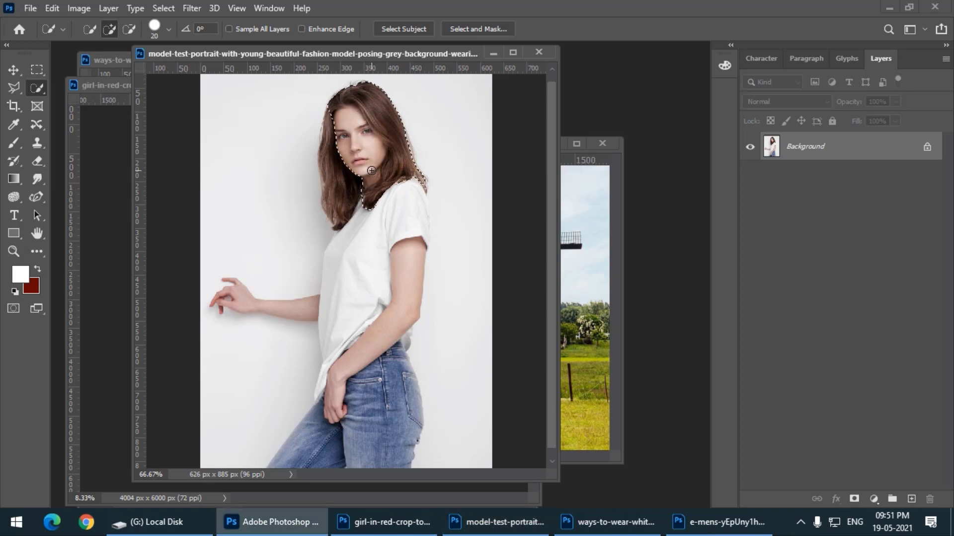
{"action": "left_click_drag", "start_coordinate": [345, 130], "coordinate": [351, 193]}
{"action": "mouse_move", "coordinate": [394, 250]}
{"action": "left_mouse_down"}
{"action": "mouse_move", "coordinate": [399, 303]}
{"action": "mouse_move", "coordinate": [377, 329]}
{"action": "mouse_move", "coordinate": [372, 319]}
{"action": "left_mouse_up"}
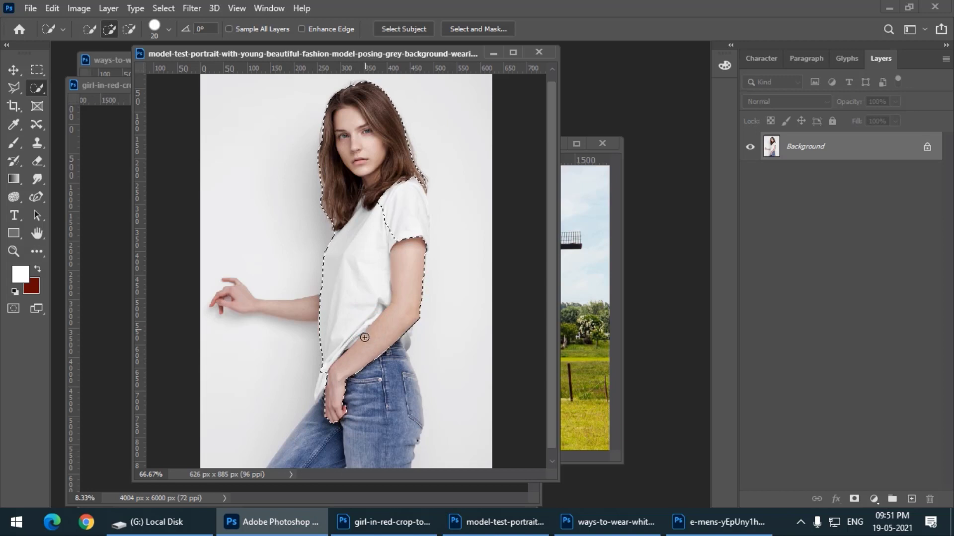
Add the woman's jeans, the T-shirt's lower hem and the short sleeve to the selection
{"action": "left_click_drag", "start_coordinate": [376, 405], "coordinate": [398, 436]}
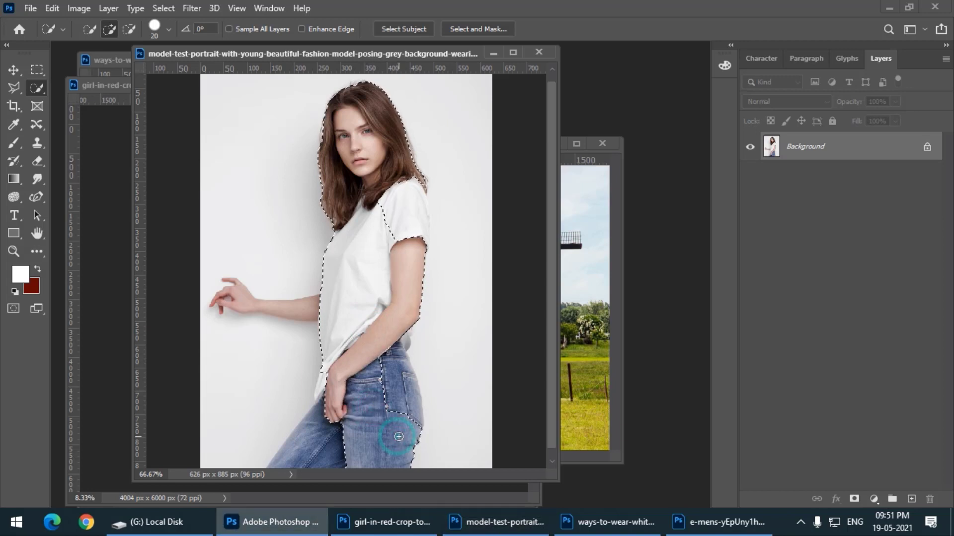
{"action": "left_click_drag", "start_coordinate": [404, 401], "coordinate": [394, 358]}
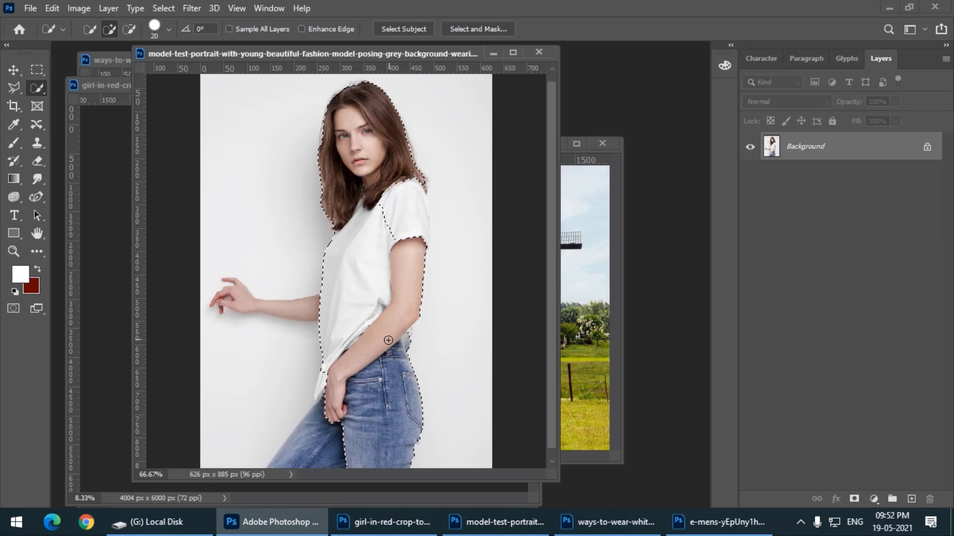
{"action": "mouse_move", "coordinate": [340, 430]}
{"action": "left_mouse_down"}
{"action": "mouse_move", "coordinate": [318, 449]}
{"action": "mouse_move", "coordinate": [320, 437]}
{"action": "left_mouse_up"}
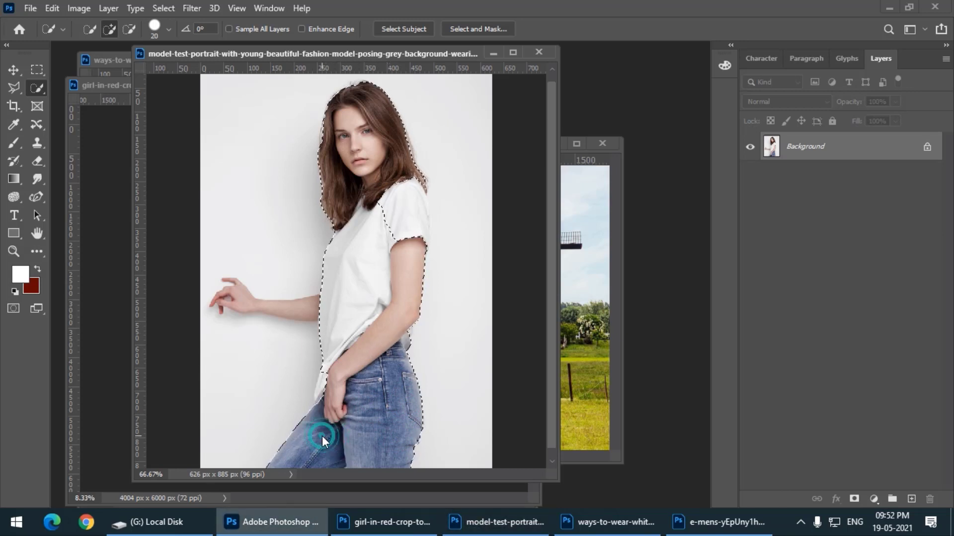
{"action": "left_click", "coordinate": [326, 383]}
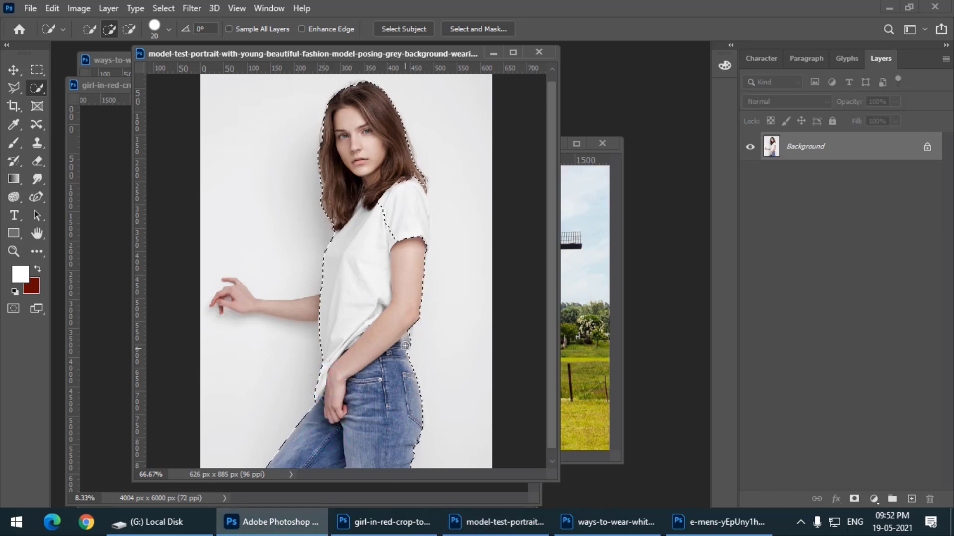
{"action": "left_click", "coordinate": [410, 223]}
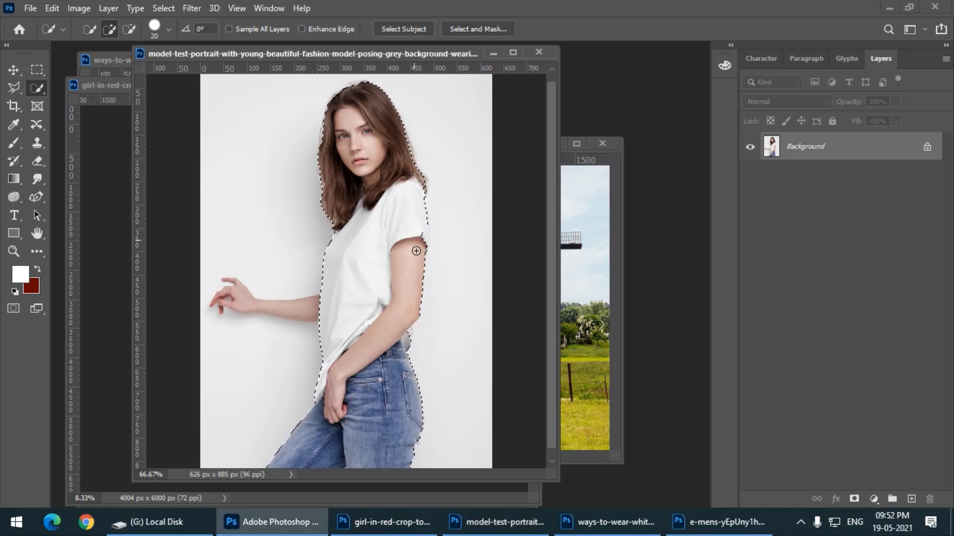
{"action": "left_click", "coordinate": [425, 234]}
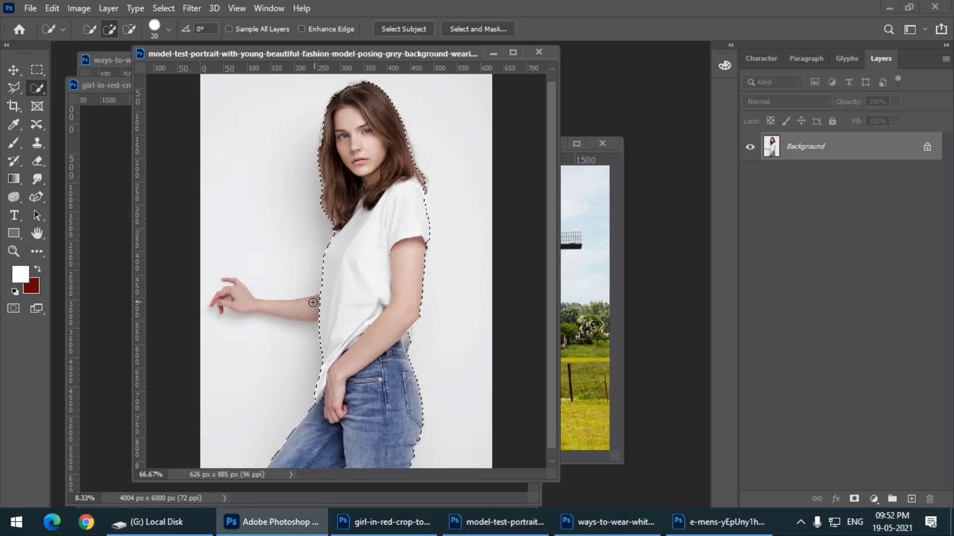
Reduce the Quick Selection brush to 10 px and add the outstretched forearm to the selection
{"action": "left_click", "coordinate": [309, 307]}
{"action": "key", "text": "bracketleft"}
{"action": "key", "text": "bracketleft"}
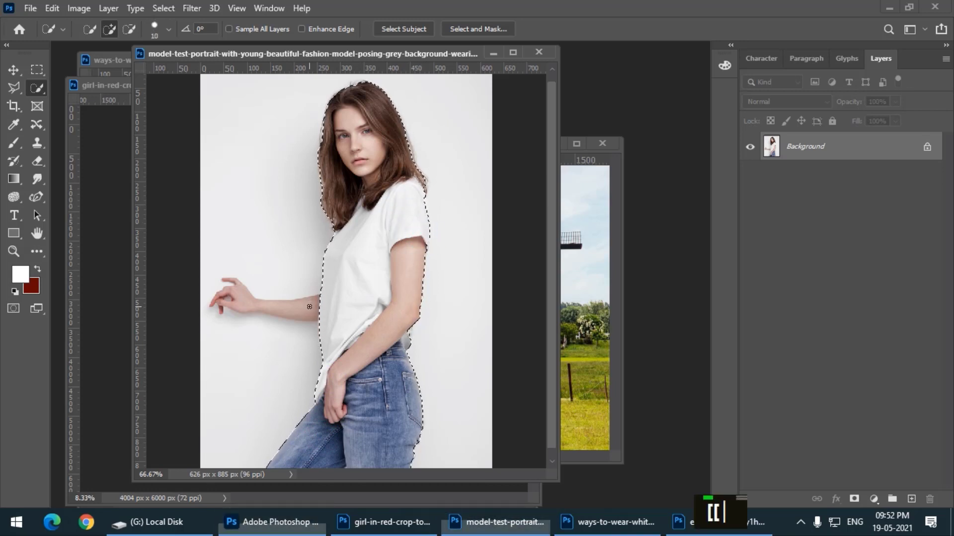
{"action": "left_click", "coordinate": [267, 301]}
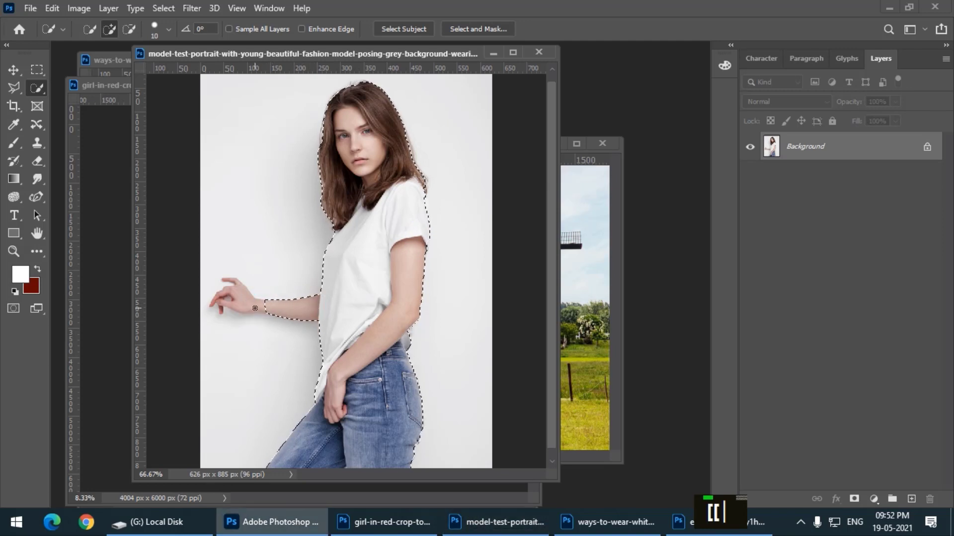
Reduce the brush to 6 px and add the outstretched hand to the selection
{"action": "key", "text": "ctrl+equal"}
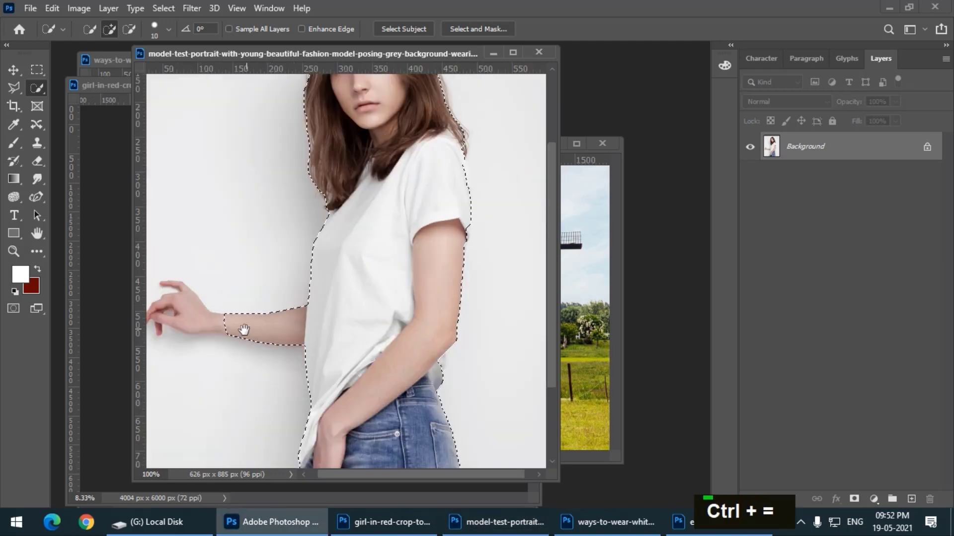
{"action": "left_click_drag", "start_coordinate": [241, 330], "coordinate": [414, 283]}
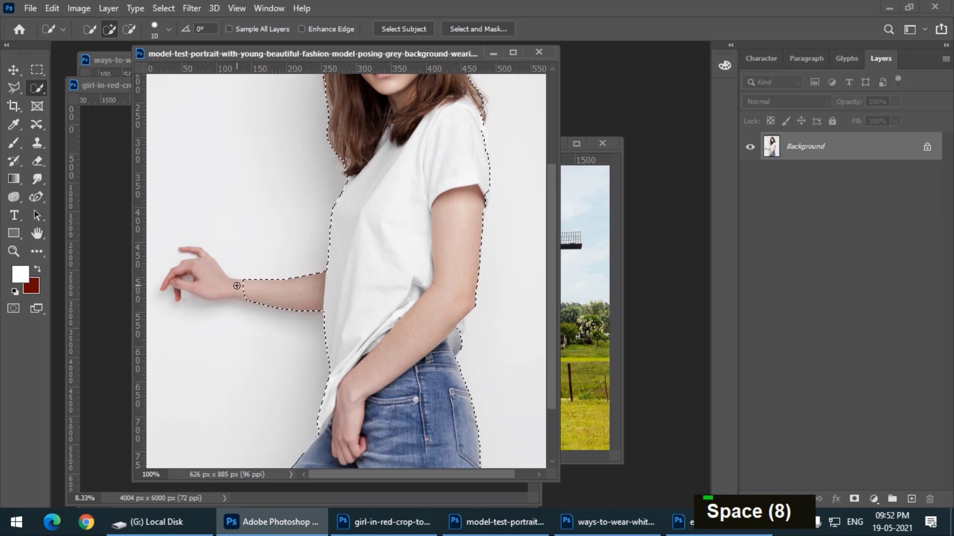
{"action": "key", "text": "bracketleft"}
{"action": "key", "text": "bracketleft"}
{"action": "key", "text": "bracketleft"}
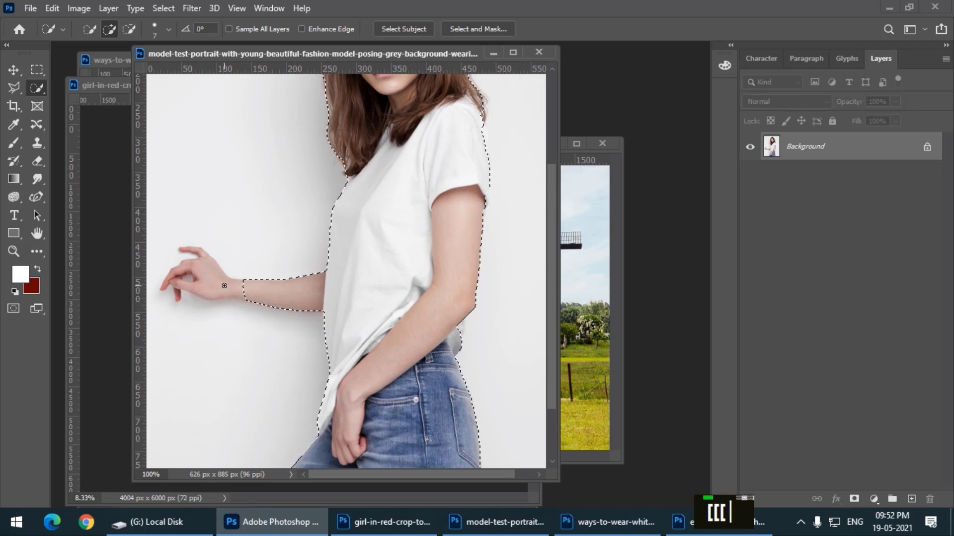
{"action": "key", "text": "bracketright"}
{"action": "key", "text": "bracketleft"}
{"action": "left_click", "coordinate": [203, 266]}
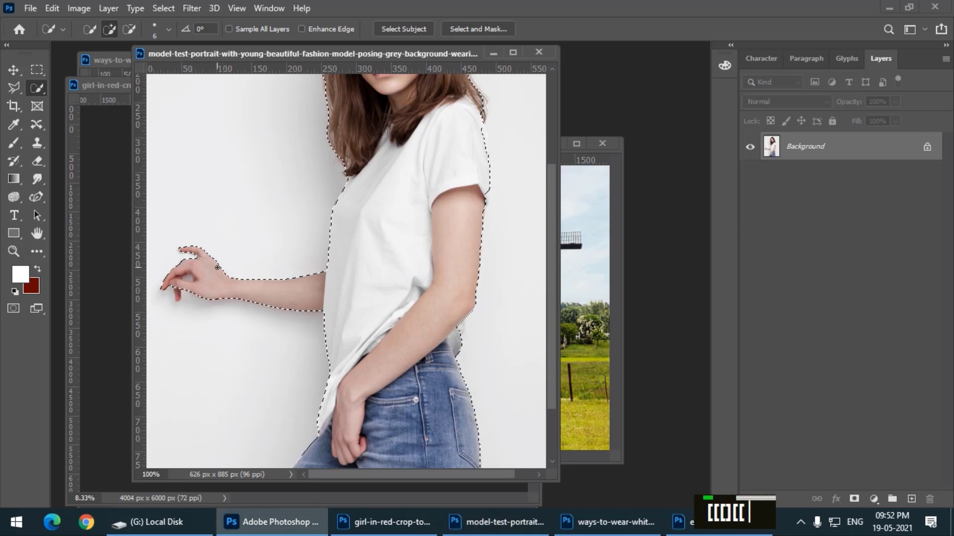
Try to add the outstretched hand's downward-pointing finger to the selection with a 4 px Quick Selection brush
{"action": "key", "text": "ctrl+equal"}
{"action": "key", "text": "ctrl+equal"}
{"action": "left_click_drag", "start_coordinate": [388, 283], "coordinate": [517, 238]}
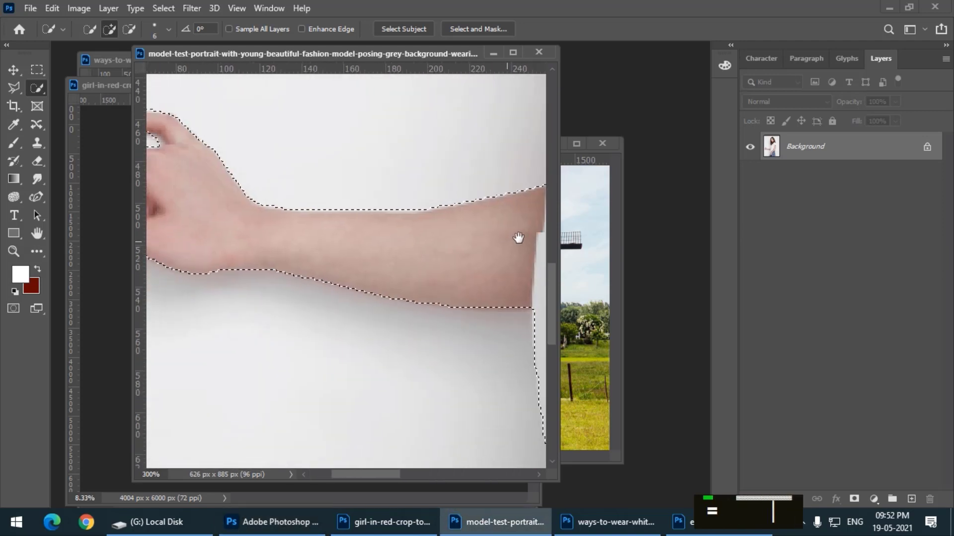
{"action": "left_click_drag", "start_coordinate": [294, 311], "coordinate": [404, 338]}
{"action": "key", "text": "bracketleft"}
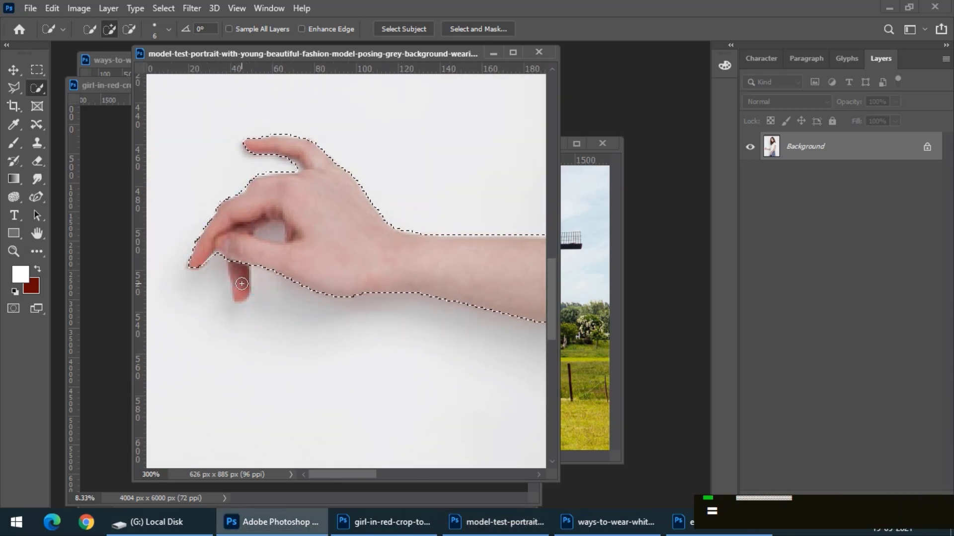
{"action": "key", "text": "bracketleft"}
{"action": "left_click", "coordinate": [241, 281]}
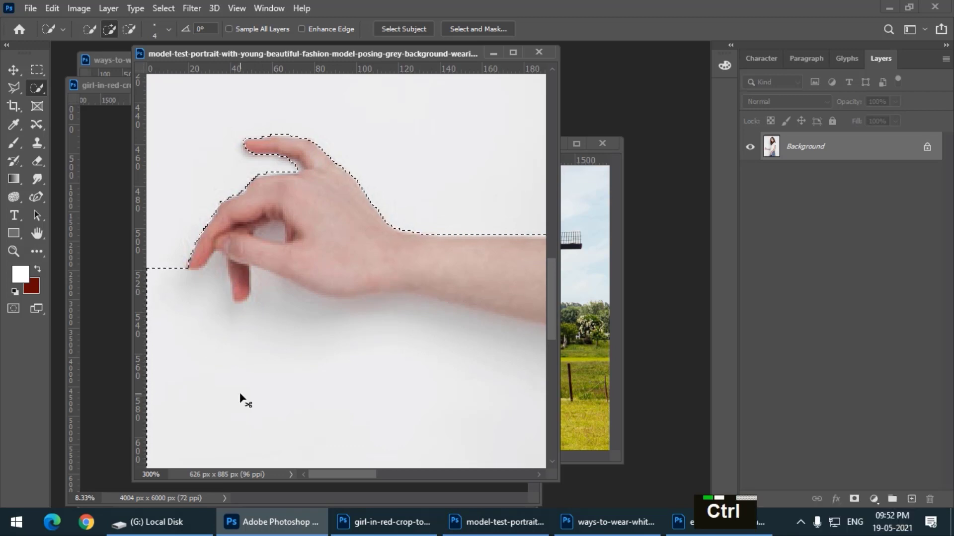
{"action": "key", "text": "ctrl+z"}
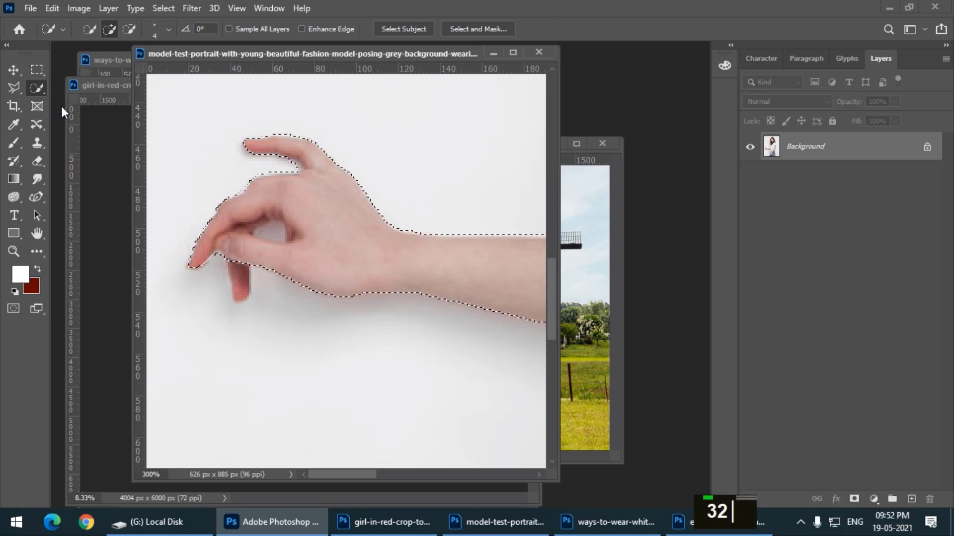
Add the downward-pointing finger to the selection by outlining it with the Polygonal Lasso tool
{"action": "right_click", "coordinate": [14, 88]}
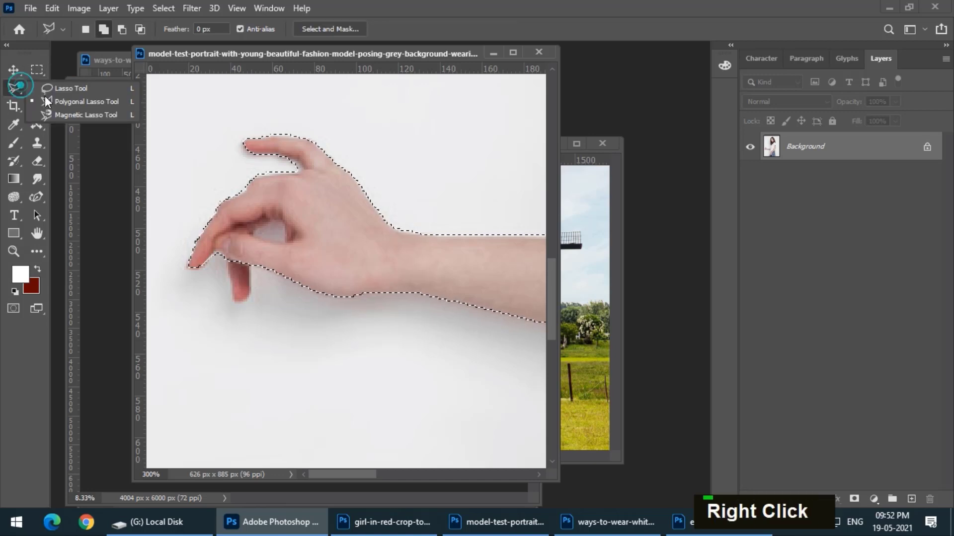
{"action": "left_click", "coordinate": [74, 102]}
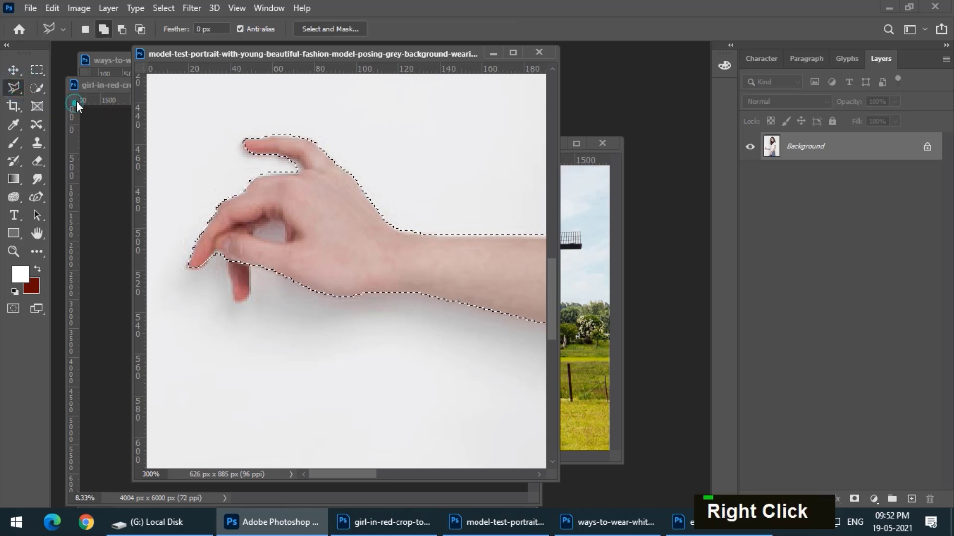
{"action": "left_click", "coordinate": [227, 260]}
{"action": "left_click", "coordinate": [233, 298]}
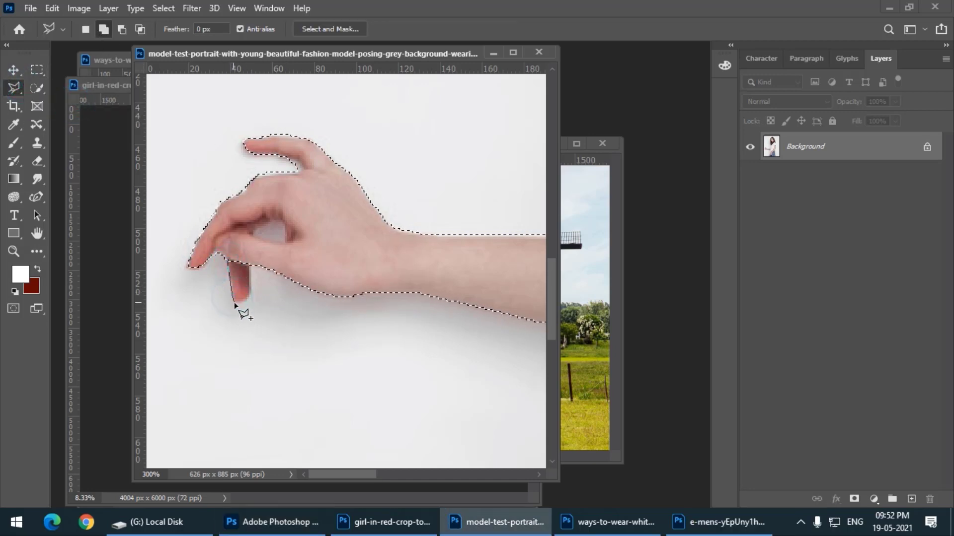
{"action": "left_click", "coordinate": [233, 302]}
{"action": "left_click", "coordinate": [245, 301]}
{"action": "left_click", "coordinate": [250, 292]}
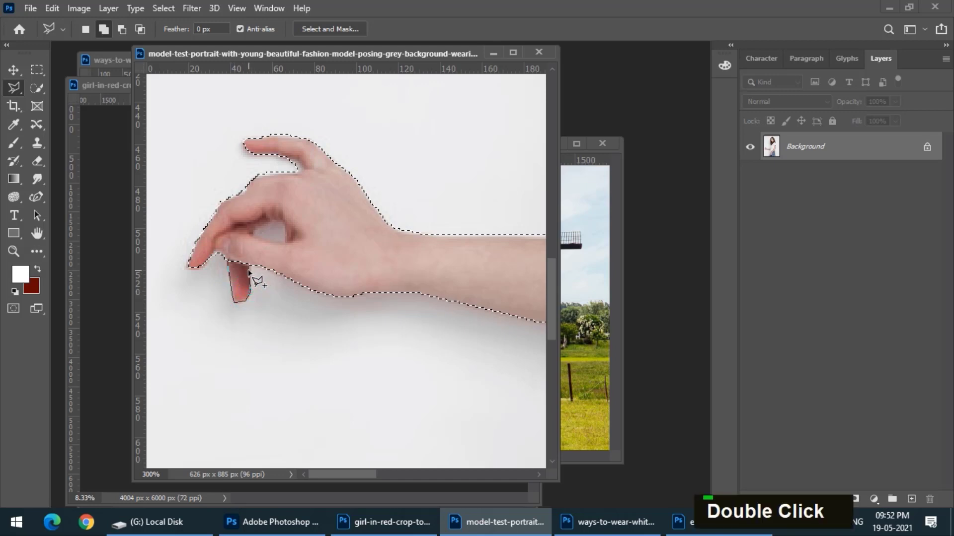
{"action": "left_click", "coordinate": [250, 254]}
{"action": "double_click", "coordinate": [234, 249]}
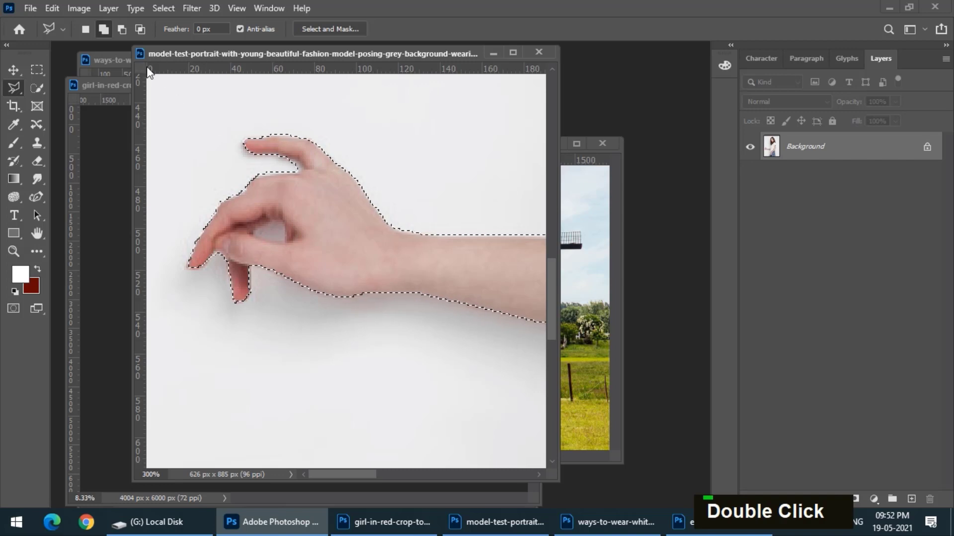
Subtract the background gap enclosed by the thumb and fingers from the selection with the Polygonal Lasso
{"action": "left_click", "coordinate": [121, 29]}
{"action": "left_click", "coordinate": [278, 219]}
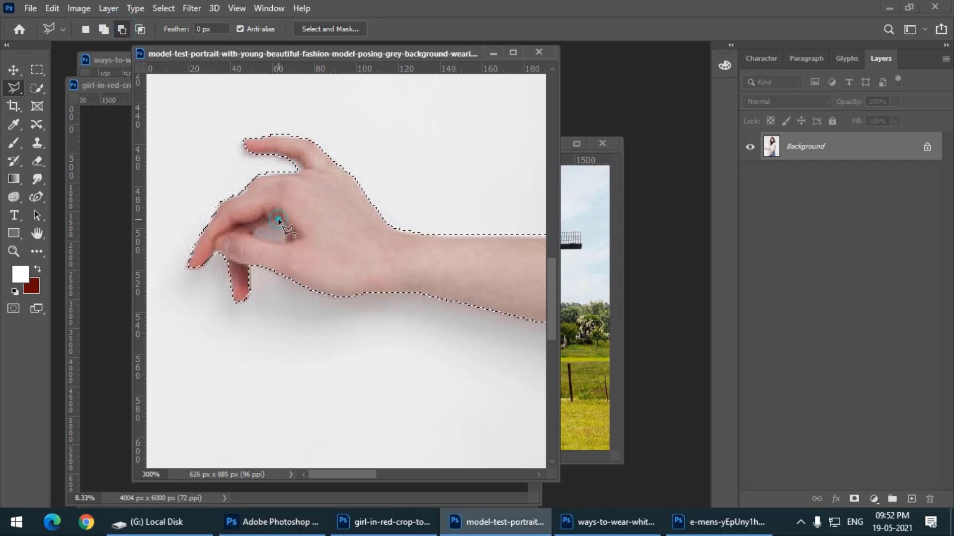
{"action": "left_click", "coordinate": [256, 235]}
{"action": "left_click", "coordinate": [271, 239]}
{"action": "left_click", "coordinate": [285, 240]}
{"action": "double_click", "coordinate": [278, 219]}
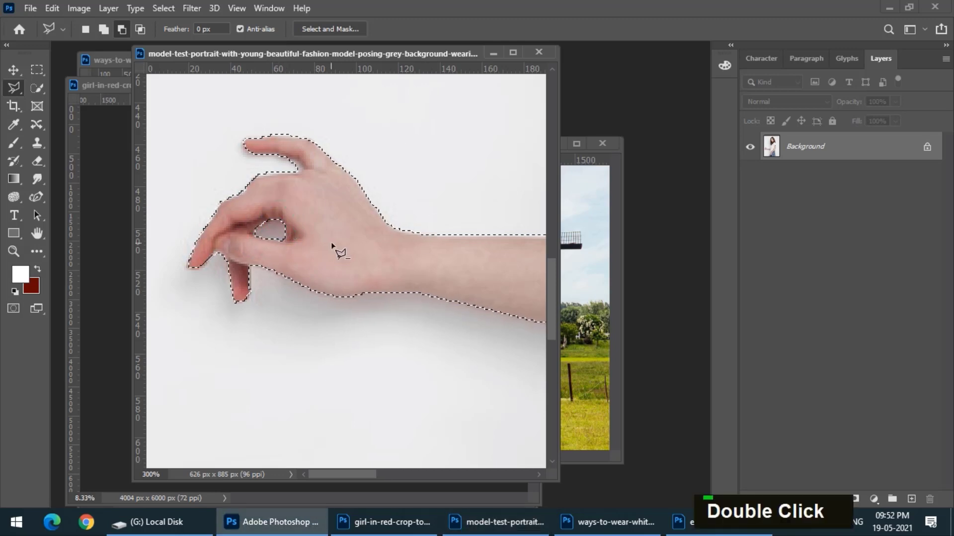
Subtract the small background gap between the legs from the selection and switch back to the Quick Selection tool
{"action": "key", "text": "ctrl+minus"}
{"action": "key", "text": "ctrl+minus"}
{"action": "key", "text": "ctrl+minus"}
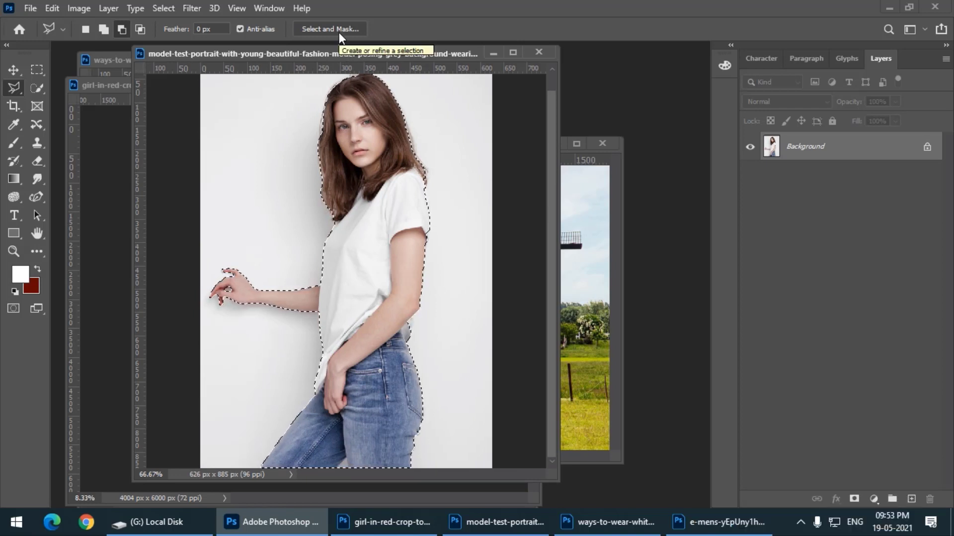
{"action": "left_click", "coordinate": [336, 467]}
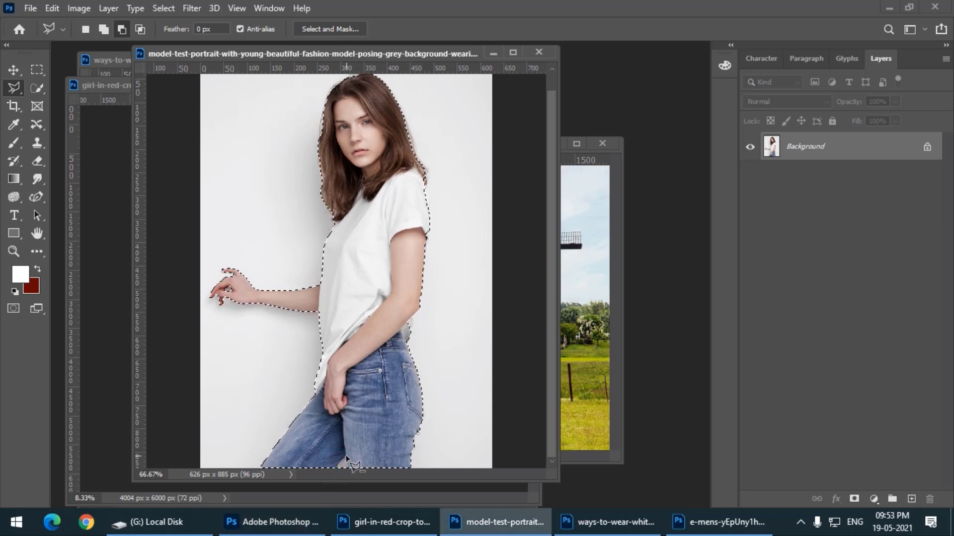
{"action": "double_click", "coordinate": [336, 470]}
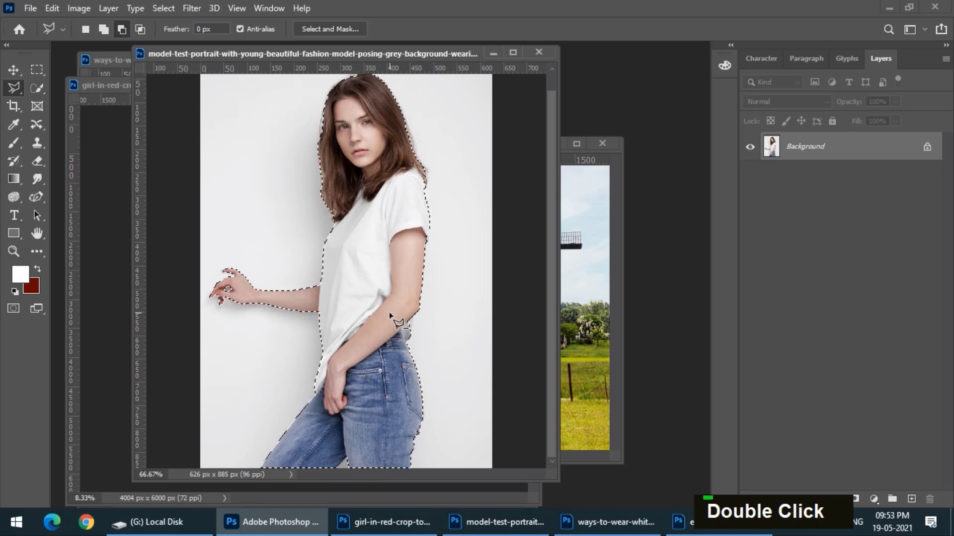
{"action": "left_click", "coordinate": [31, 89]}
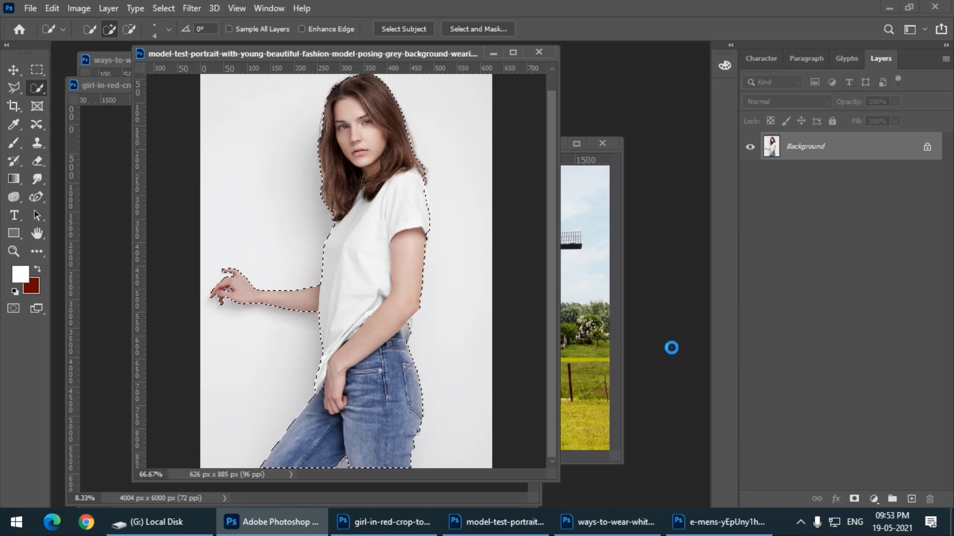
Open the 2015-dodge-challenger-srt-hellcat-down-road image from the Photoshop Work Images folder inside Work_Images
{"action": "double_click", "coordinate": [619, 349]}
{"action": "scroll", "coordinate": [376, 244], "scroll_direction": "down", "scroll_amount": 5}
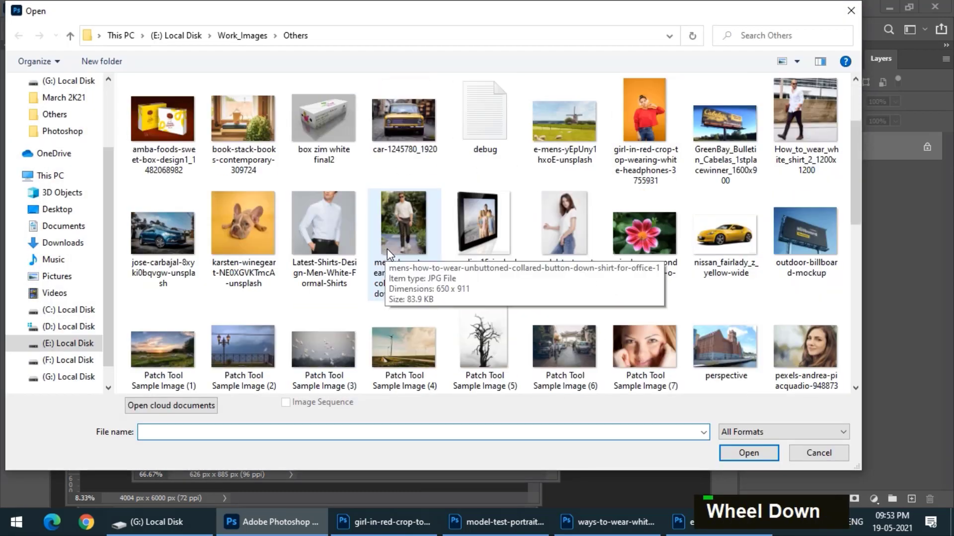
{"action": "scroll", "coordinate": [445, 305], "scroll_direction": "up", "scroll_amount": 5}
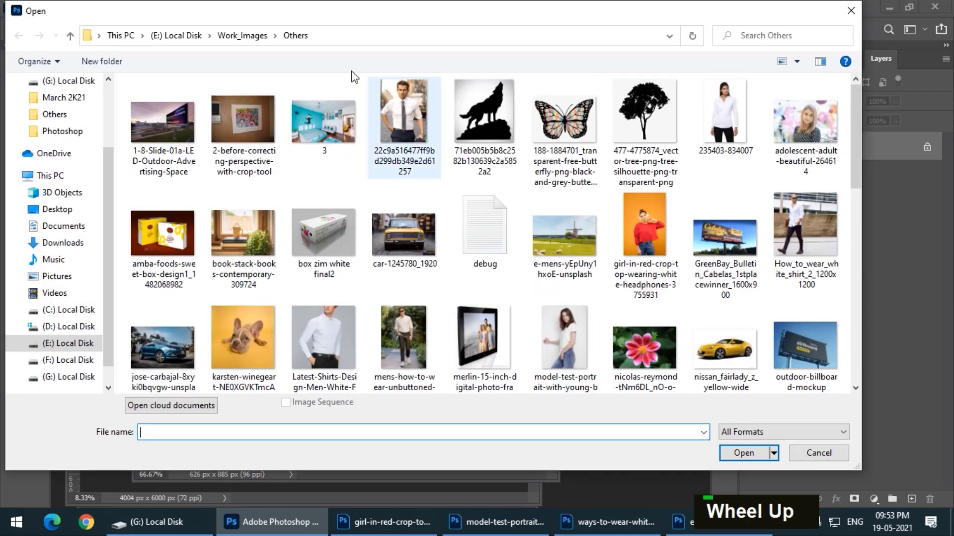
{"action": "left_click", "coordinate": [252, 35]}
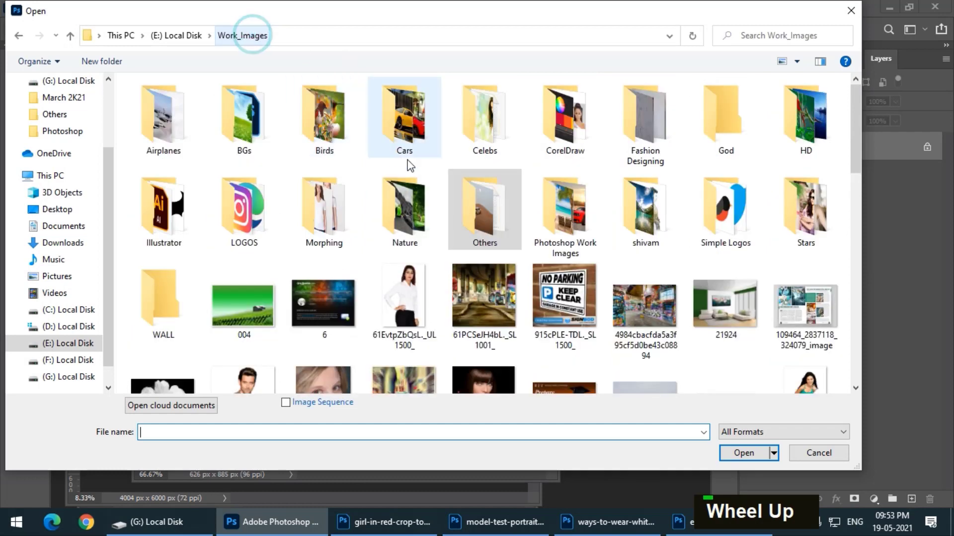
{"action": "double_click", "coordinate": [566, 218]}
{"action": "double_click", "coordinate": [260, 134]}
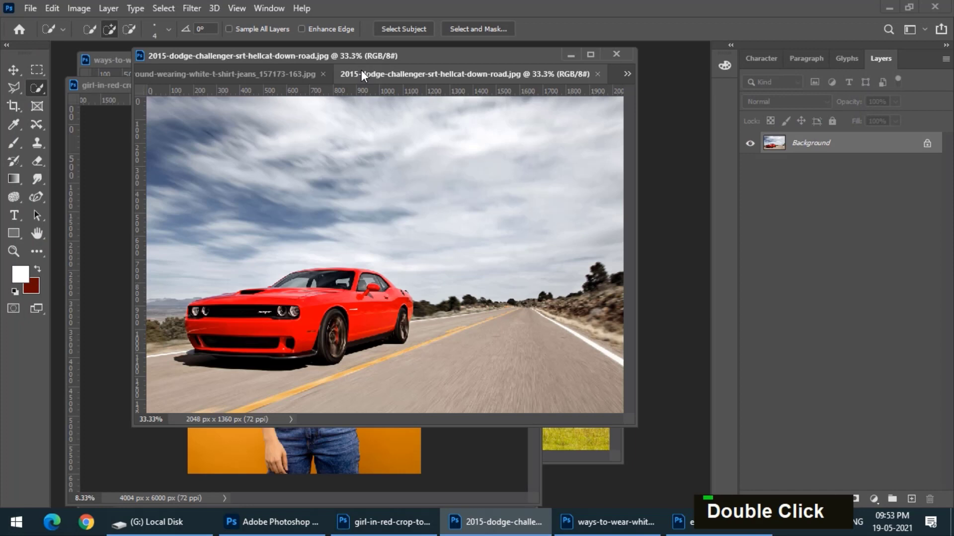
Float the red car image in its own document window and enlarge the window
{"action": "mouse_move", "coordinate": [362, 72]}
{"action": "left_mouse_down"}
{"action": "mouse_move", "coordinate": [175, 119]}
{"action": "mouse_move", "coordinate": [165, 107]}
{"action": "left_mouse_up"}
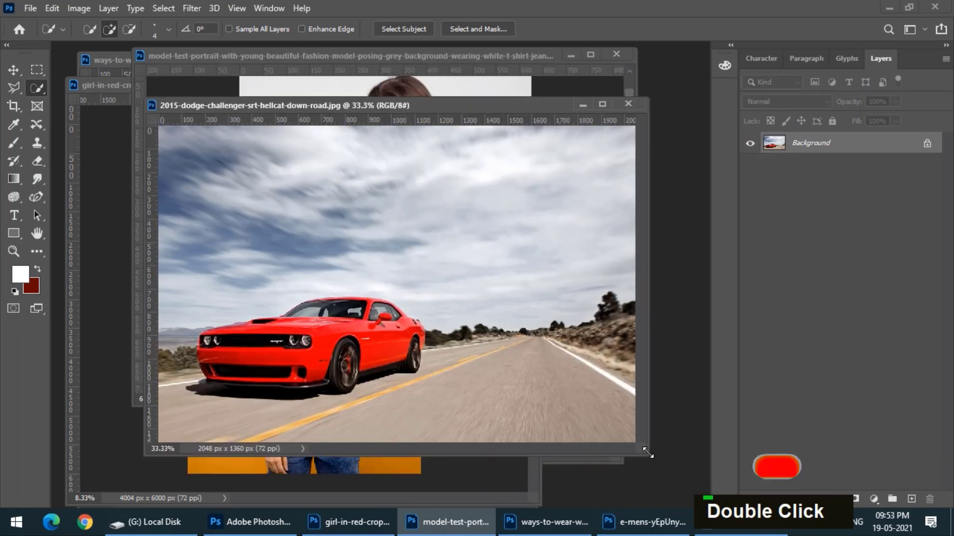
{"action": "mouse_move", "coordinate": [646, 452]}
{"action": "left_mouse_down"}
{"action": "mouse_move", "coordinate": [705, 465]}
{"action": "mouse_move", "coordinate": [710, 477]}
{"action": "left_mouse_up"}
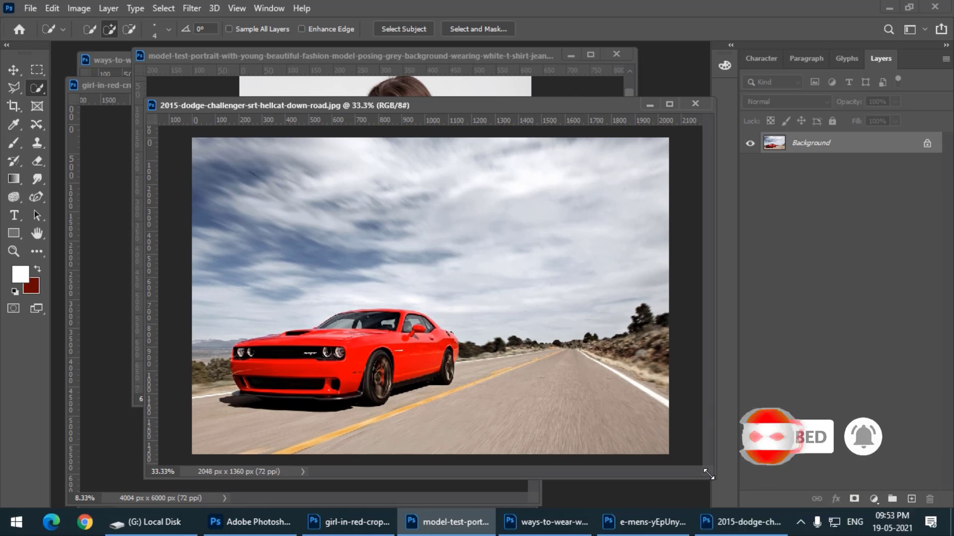
{"action": "key", "text": "ctrl+equal"}
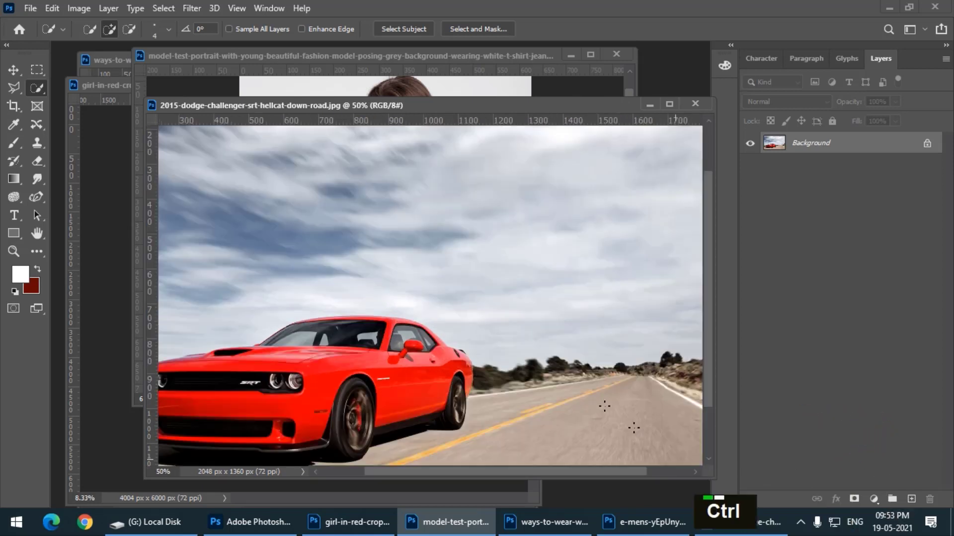
Try to select the sky and road around the car with the Magic Wand at tolerance 32, and deselect everything
{"action": "right_click", "coordinate": [45, 90]}
{"action": "left_click", "coordinate": [109, 111]}
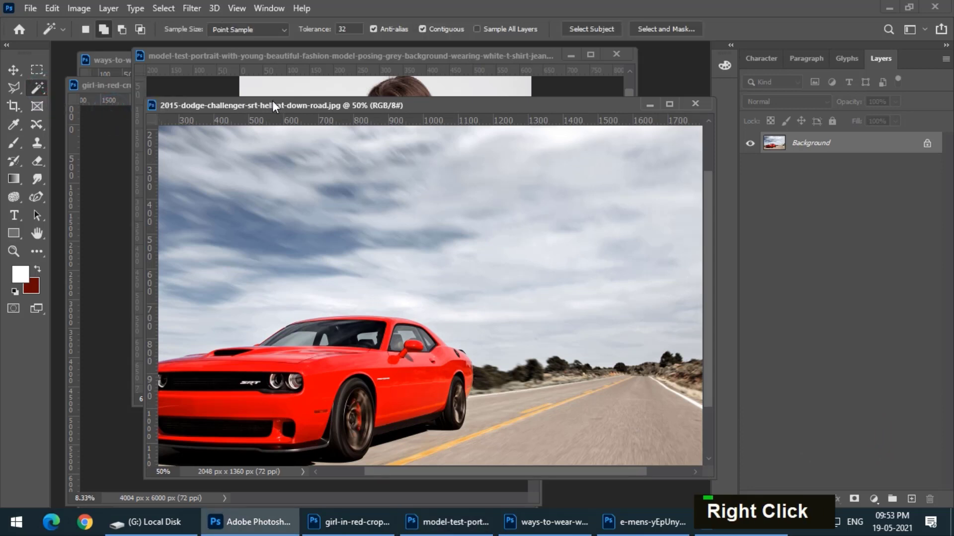
{"action": "double_click", "coordinate": [356, 264]}
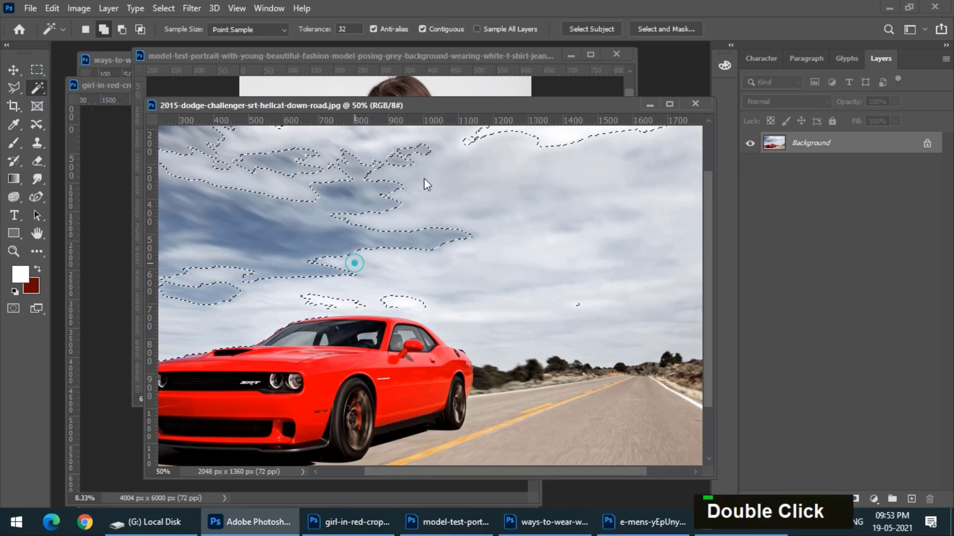
{"action": "key", "text": "ctrl+minus"}
{"action": "left_click", "coordinate": [543, 240]}
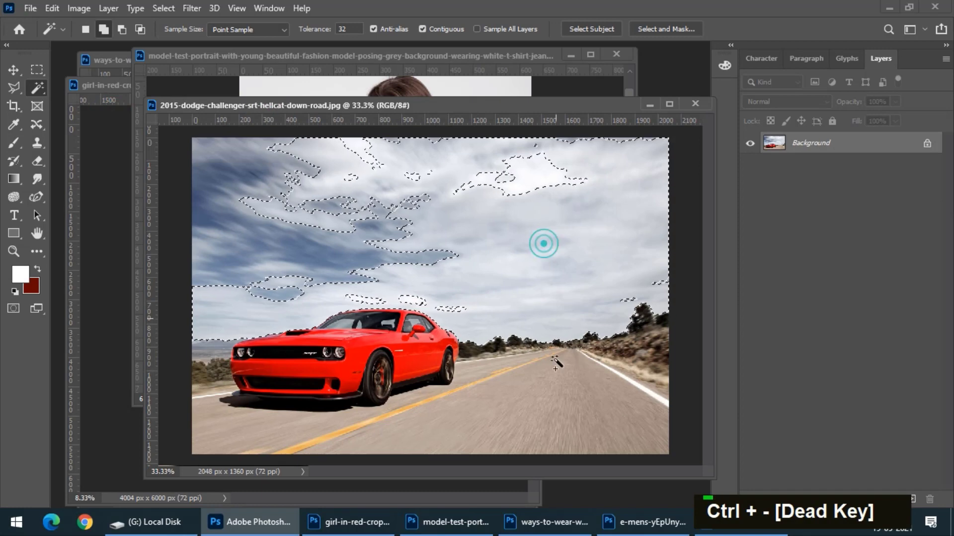
{"action": "left_click", "coordinate": [543, 453]}
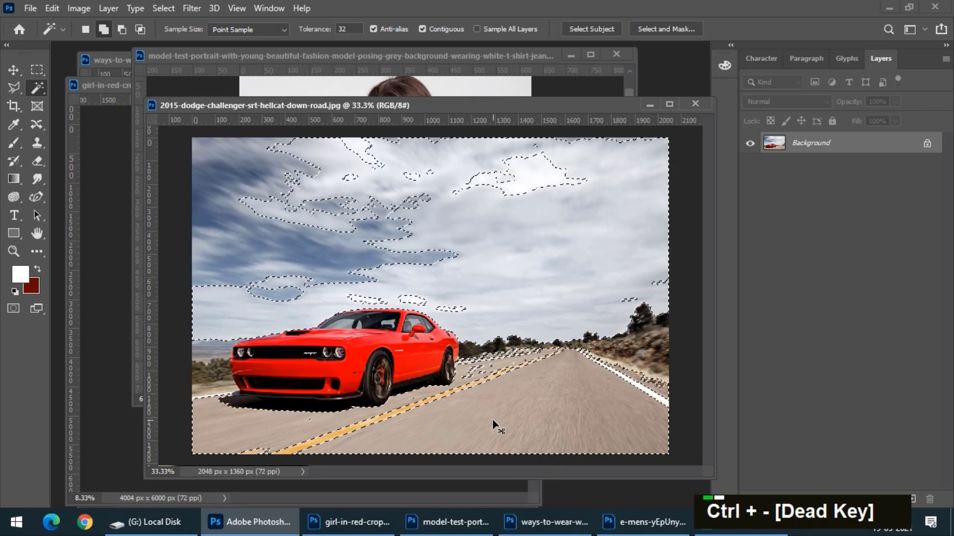
{"action": "key", "text": "ctrl+d"}
Select the red car with its wheels and the shadow beneath it using a 15 px Quick Selection brush
{"action": "key", "text": "ctrl+equal"}
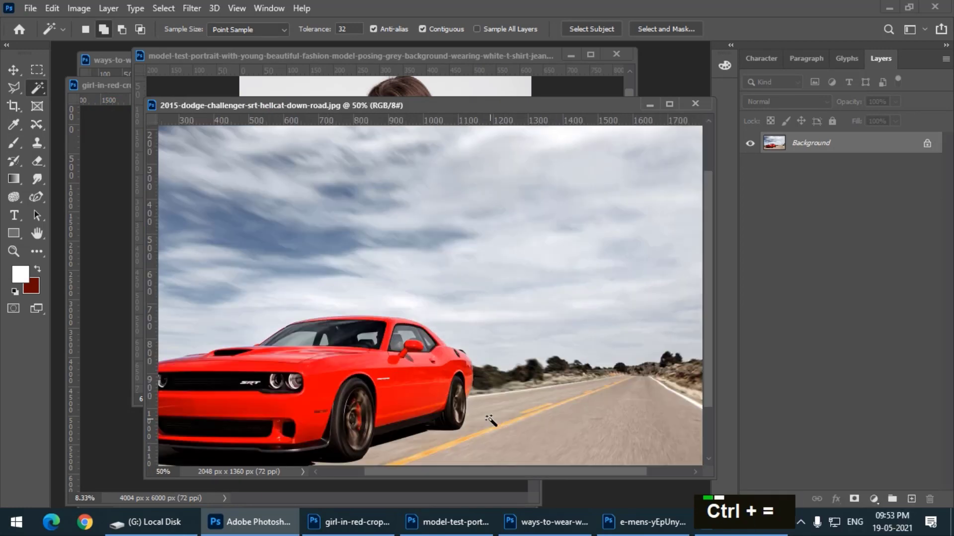
{"action": "key", "text": "space"}
{"action": "left_click_drag", "start_coordinate": [417, 383], "coordinate": [532, 258]}
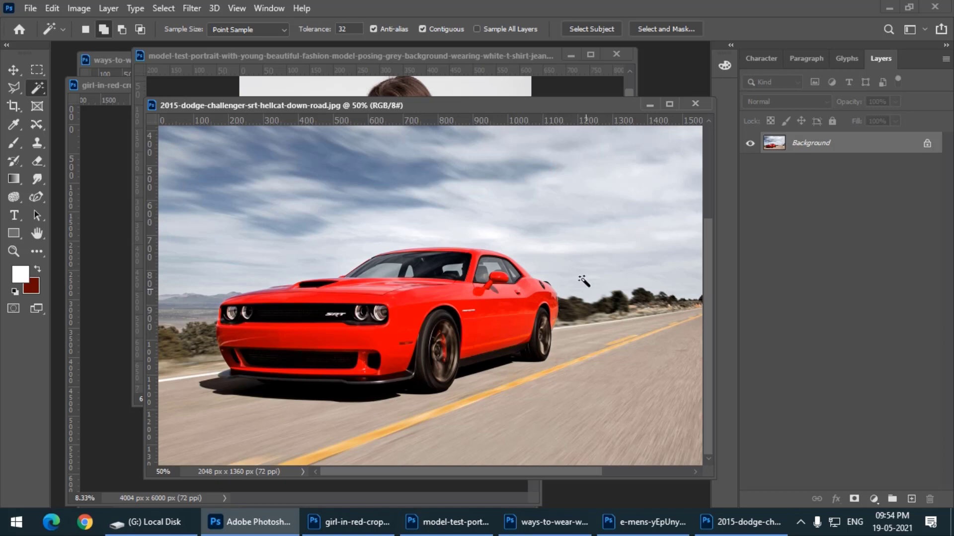
{"action": "right_click", "coordinate": [37, 88]}
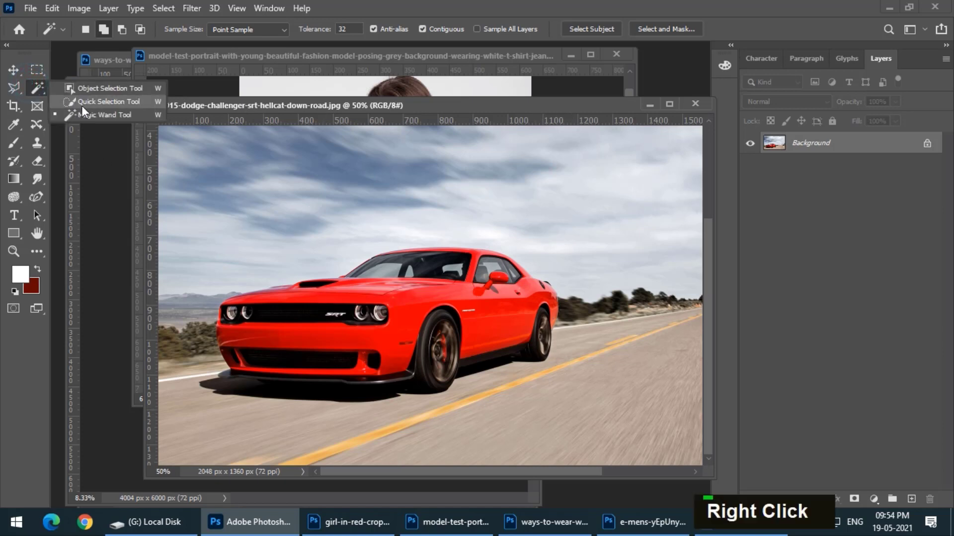
{"action": "left_click", "coordinate": [81, 102]}
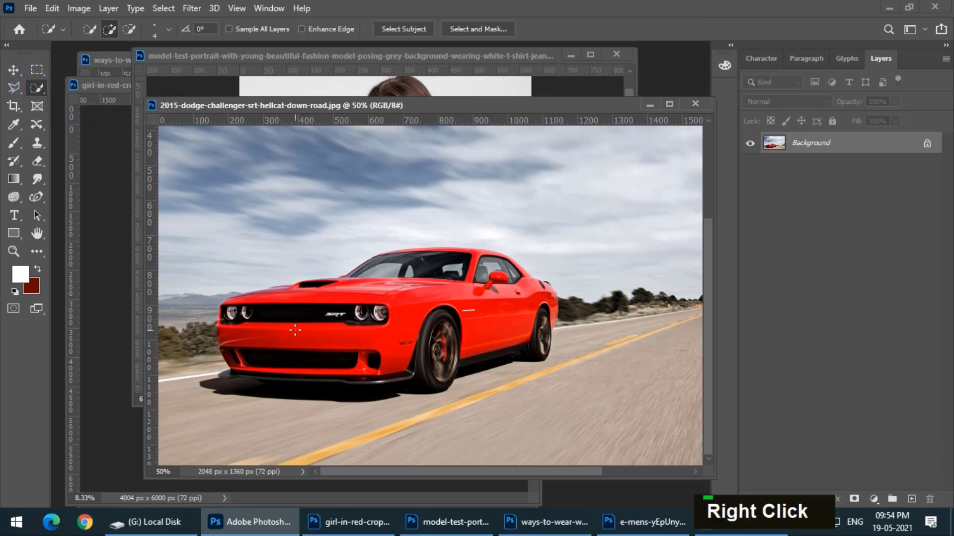
{"action": "key", "text": "bracketright"}
{"action": "key", "text": "bracketright"}
{"action": "key", "text": "bracketright"}
{"action": "key", "text": "bracketright"}
{"action": "key", "text": "bracketright"}
{"action": "key", "text": "bracketright"}
{"action": "key", "text": "bracketright"}
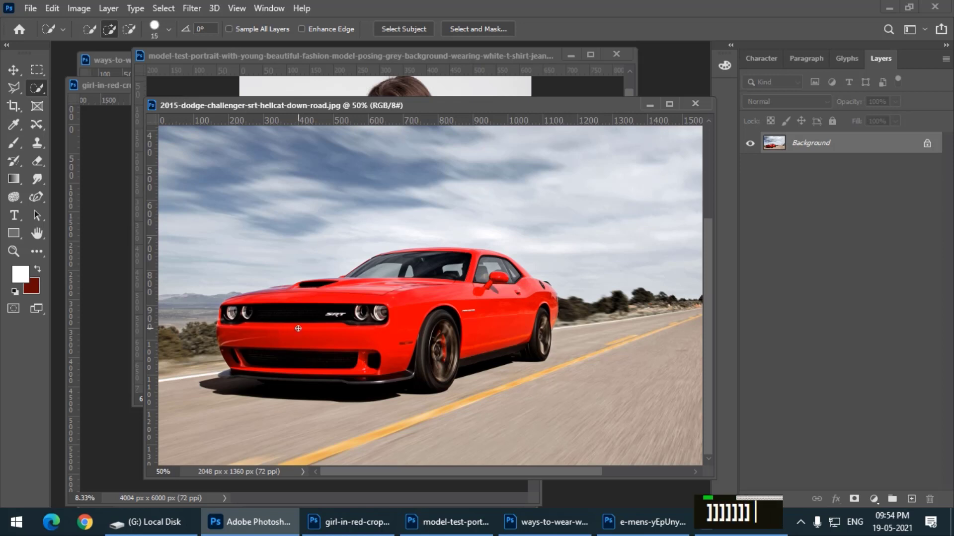
{"action": "mouse_move", "coordinate": [305, 328]}
{"action": "left_mouse_down"}
{"action": "mouse_move", "coordinate": [515, 317]}
{"action": "mouse_move", "coordinate": [524, 301]}
{"action": "mouse_move", "coordinate": [512, 282]}
{"action": "mouse_move", "coordinate": [434, 261]}
{"action": "mouse_move", "coordinate": [275, 319]}
{"action": "mouse_move", "coordinate": [263, 342]}
{"action": "mouse_move", "coordinate": [274, 361]}
{"action": "mouse_move", "coordinate": [288, 362]}
{"action": "left_mouse_up"}
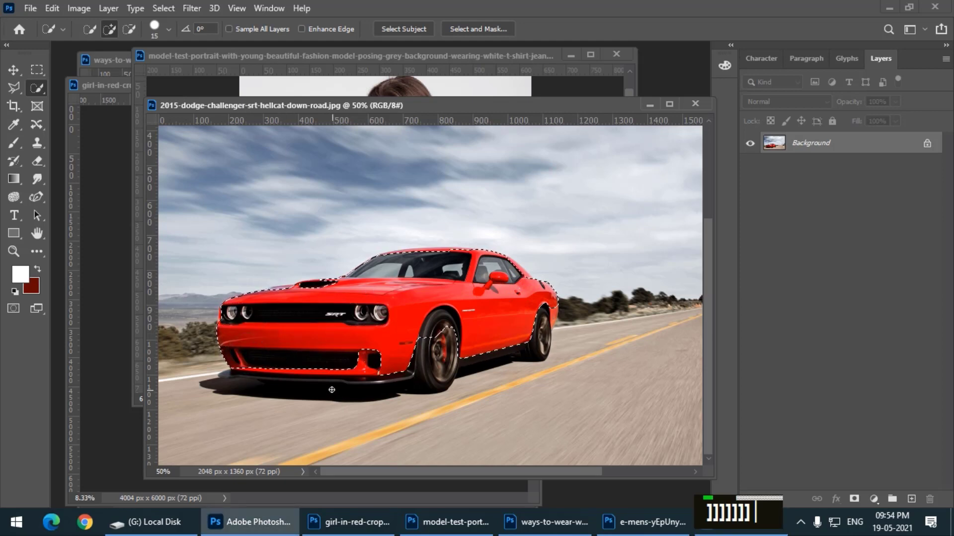
{"action": "mouse_move", "coordinate": [293, 370]}
{"action": "left_mouse_down"}
{"action": "mouse_move", "coordinate": [255, 375]}
{"action": "mouse_move", "coordinate": [329, 372]}
{"action": "left_mouse_up"}
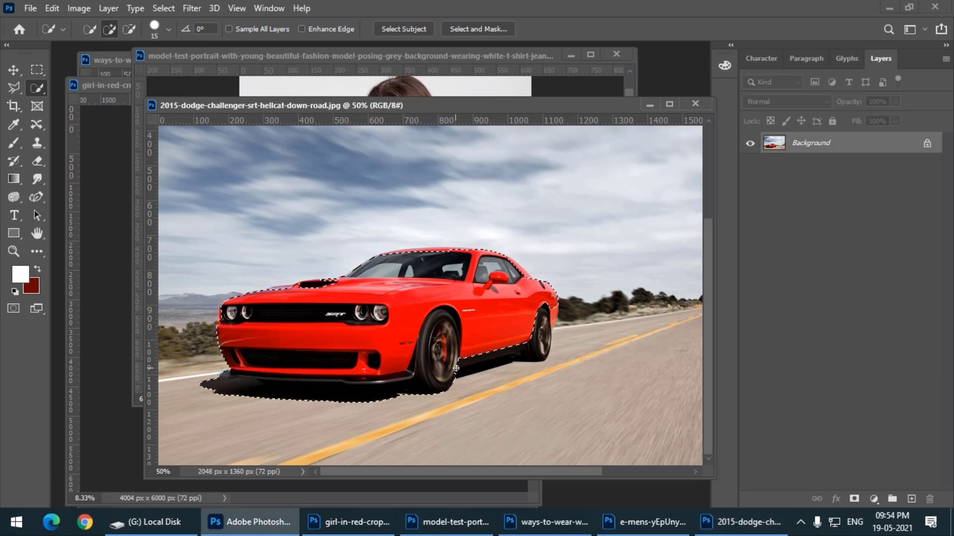
{"action": "mouse_move", "coordinate": [466, 367]}
{"action": "left_mouse_down"}
{"action": "mouse_move", "coordinate": [522, 351]}
{"action": "mouse_move", "coordinate": [546, 320]}
{"action": "left_mouse_up"}
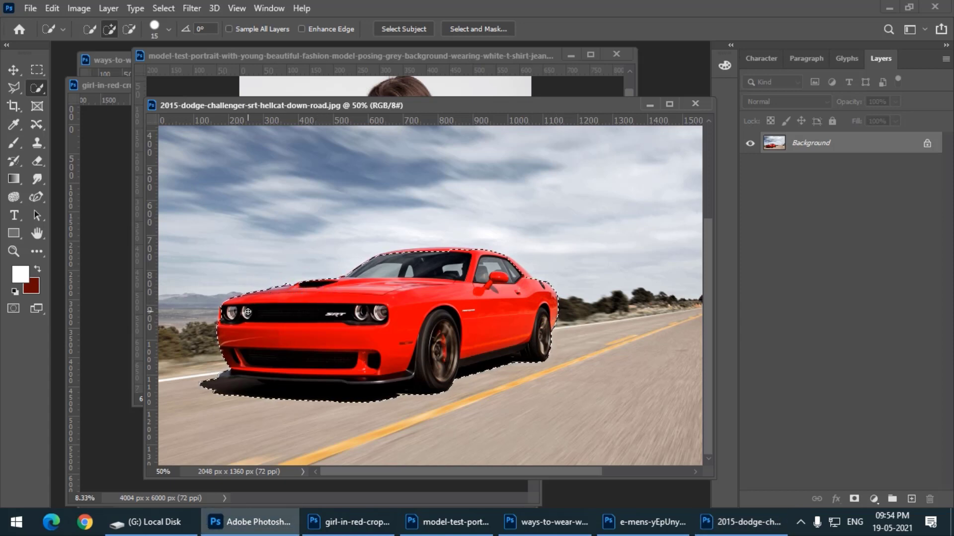
Add the missed red strip along the car's roof edge to the selection with an 8 px Quick Selection brush
{"action": "key", "text": "ctrl+equal"}
{"action": "key", "text": "ctrl+equal"}
{"action": "key", "text": "ctrl+equal"}
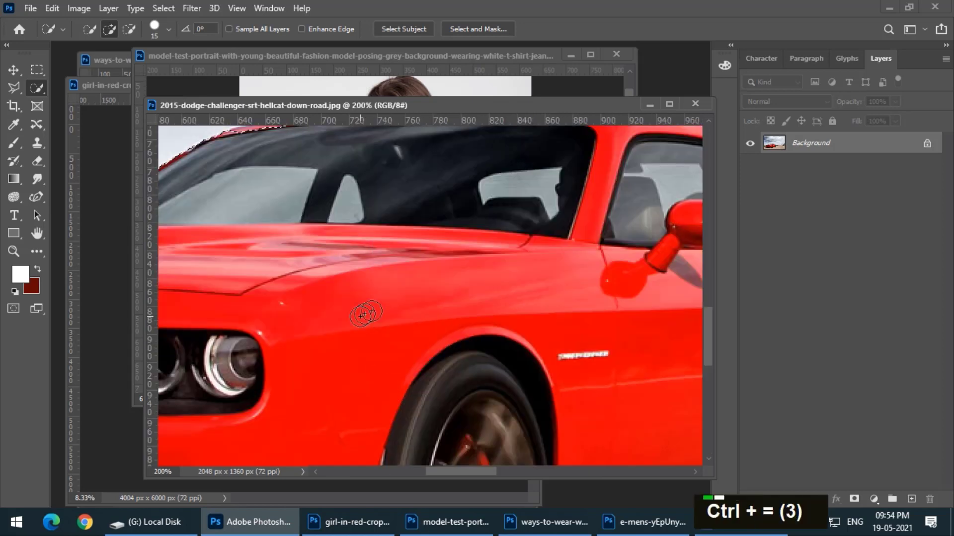
{"action": "left_click_drag", "start_coordinate": [449, 294], "coordinate": [385, 292]}
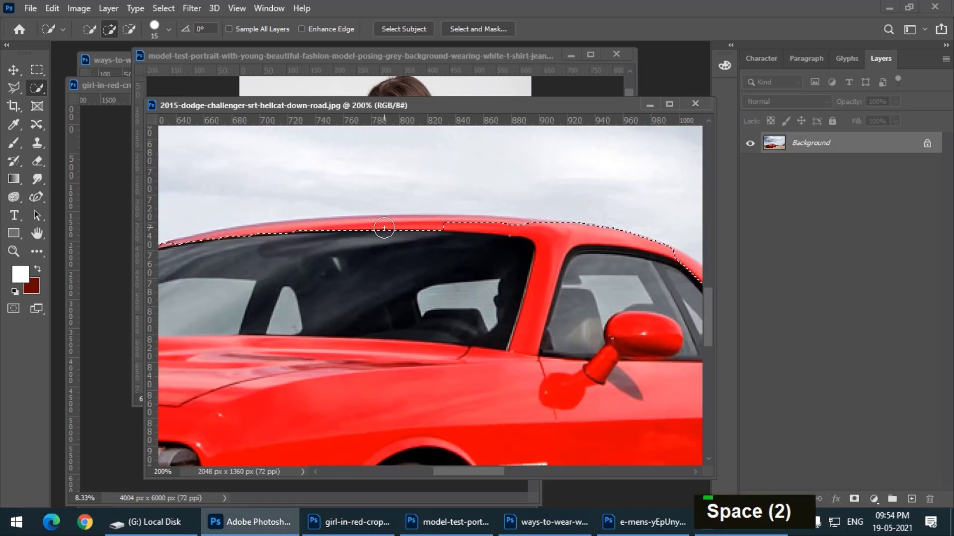
{"action": "key", "text": "bracketleft"}
{"action": "key", "text": "bracketleft"}
{"action": "key", "text": "bracketleft"}
{"action": "mouse_move", "coordinate": [388, 228]}
{"action": "left_mouse_down"}
{"action": "mouse_move", "coordinate": [412, 224]}
{"action": "mouse_move", "coordinate": [268, 226]}
{"action": "left_mouse_up"}
Extend the selection along the hood's upper edge around the air scoop with the 8 px Quick Selection brush
{"action": "left_click_drag", "start_coordinate": [271, 298], "coordinate": [573, 278]}
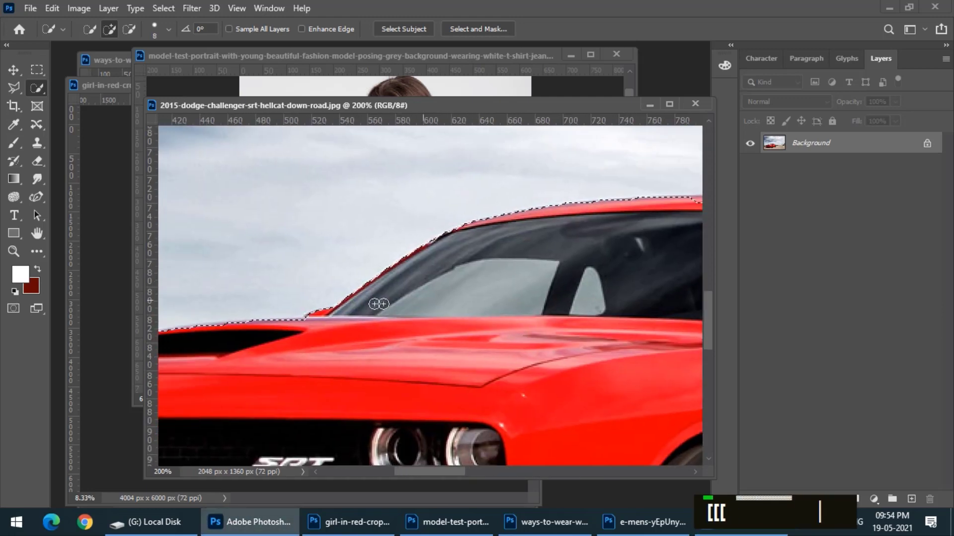
{"action": "left_click_drag", "start_coordinate": [221, 328], "coordinate": [227, 332]}
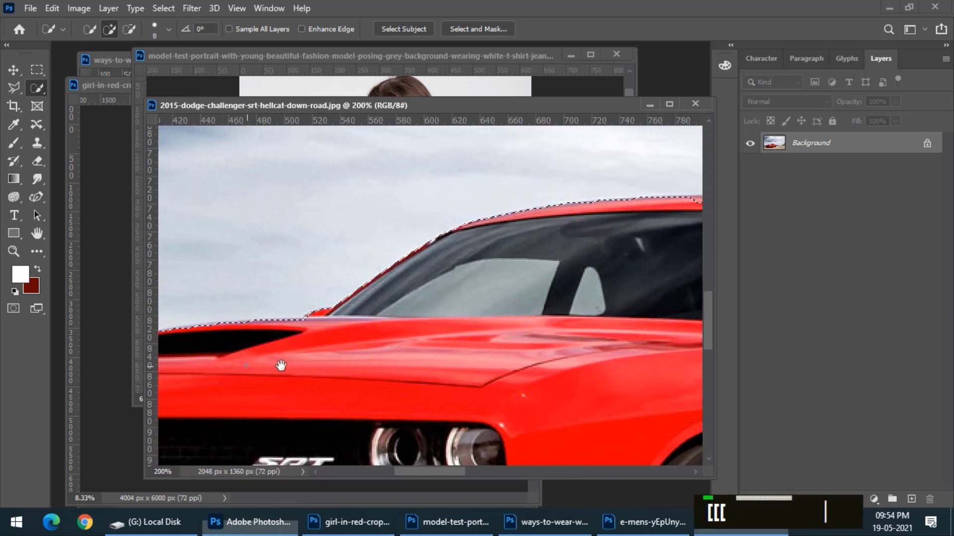
{"action": "left_click_drag", "start_coordinate": [279, 364], "coordinate": [543, 313]}
{"action": "left_click", "coordinate": [394, 292]}
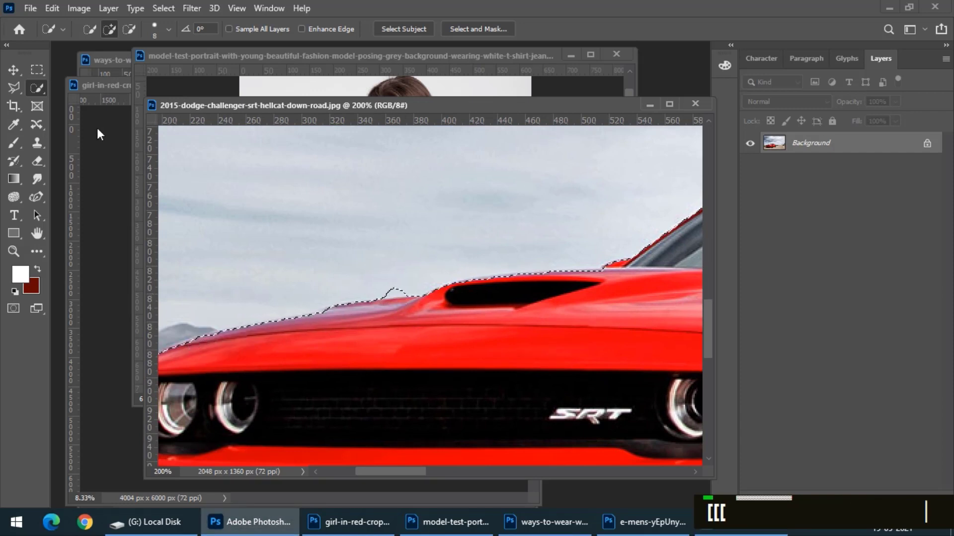
Subtract the stray bump of sky above the hood from the selection with the Polygonal Lasso tool
{"action": "left_click", "coordinate": [14, 90]}
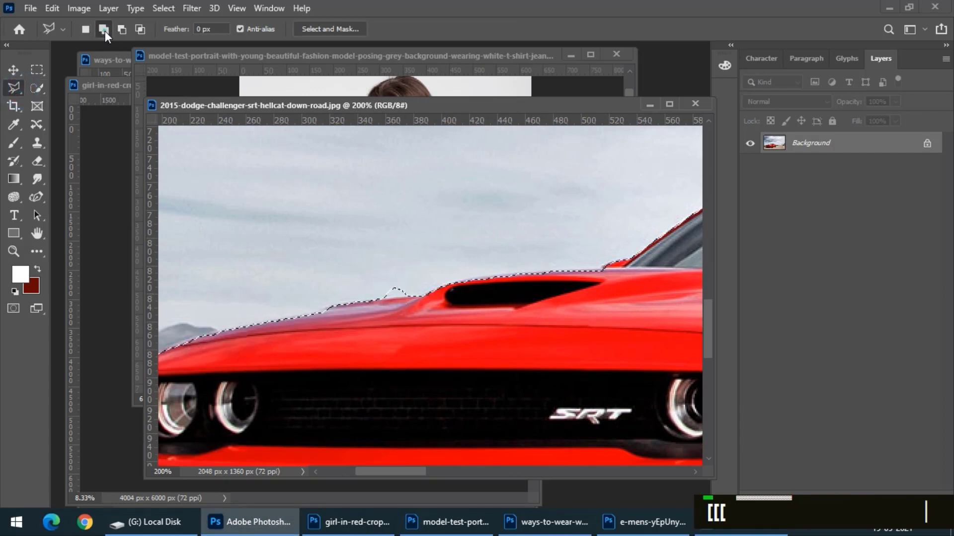
{"action": "left_click", "coordinate": [121, 29]}
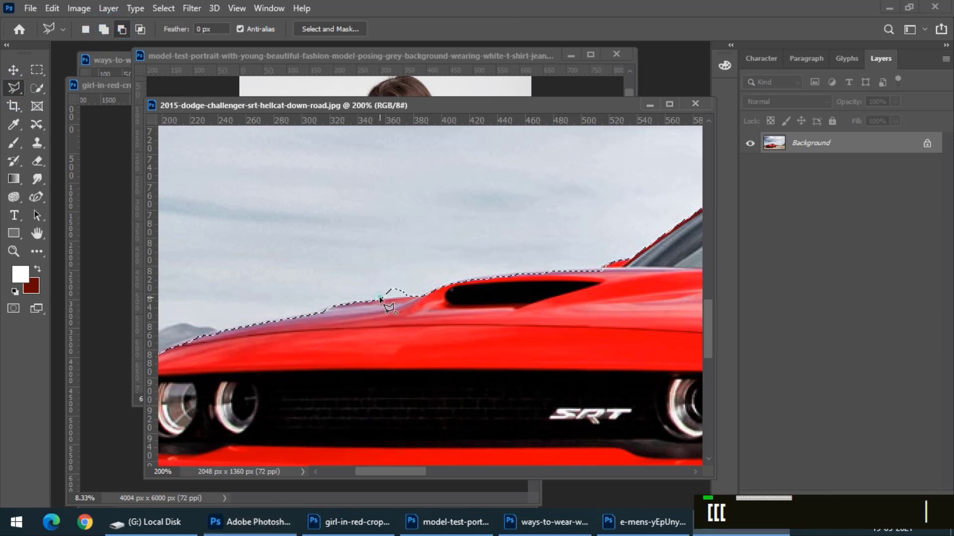
{"action": "double_click", "coordinate": [351, 260]}
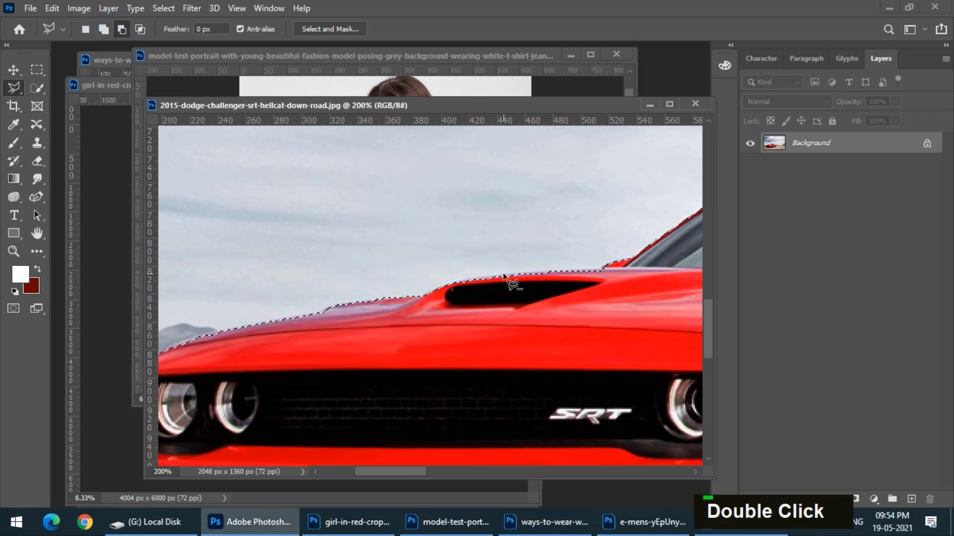
{"action": "key", "text": "ctrl+minus"}
{"action": "key", "text": "ctrl+minus"}
{"action": "key", "text": "ctrl+minus"}
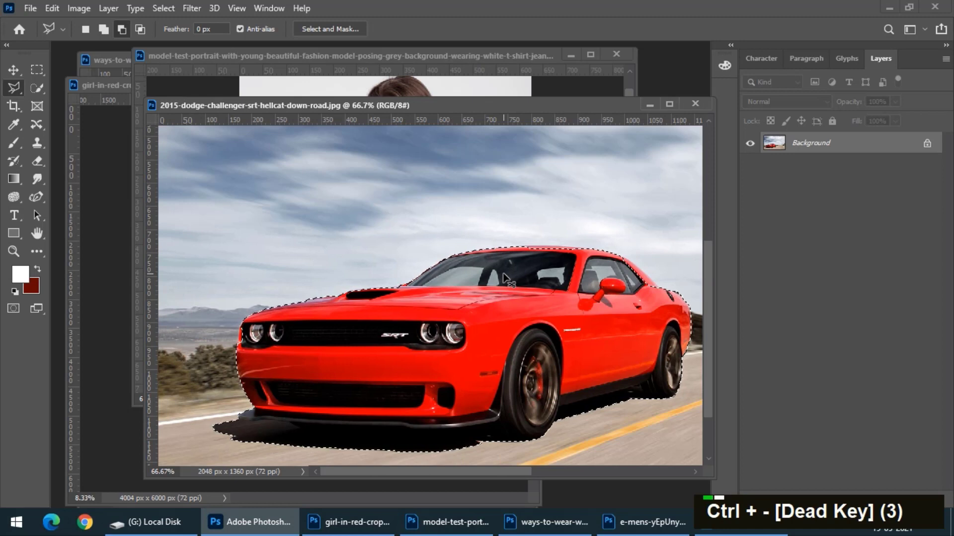
{"action": "key", "text": "ctrl+minus"}
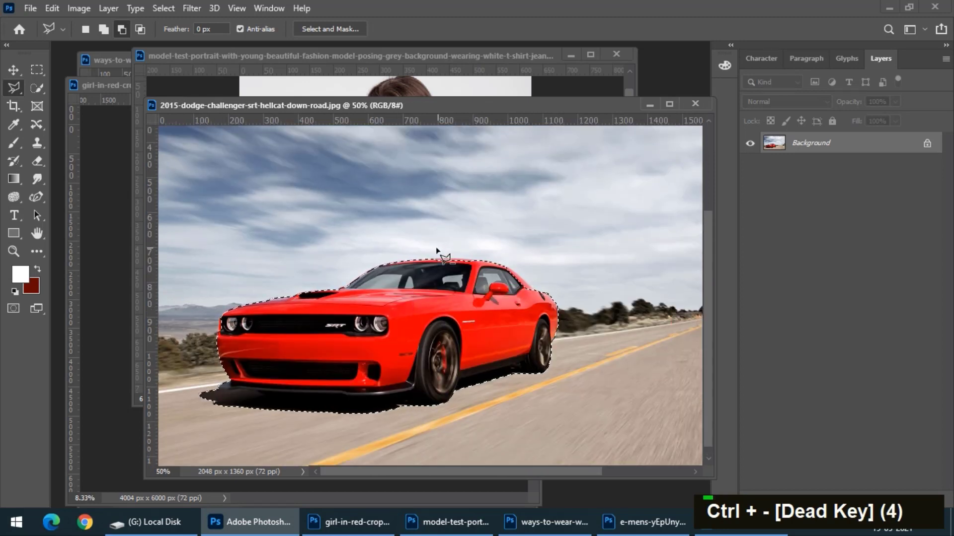
Switch to the Magic Wand tool, go through the open documents and bring the girl-in-red-crop-top image to the front
{"action": "right_click", "coordinate": [39, 89]}
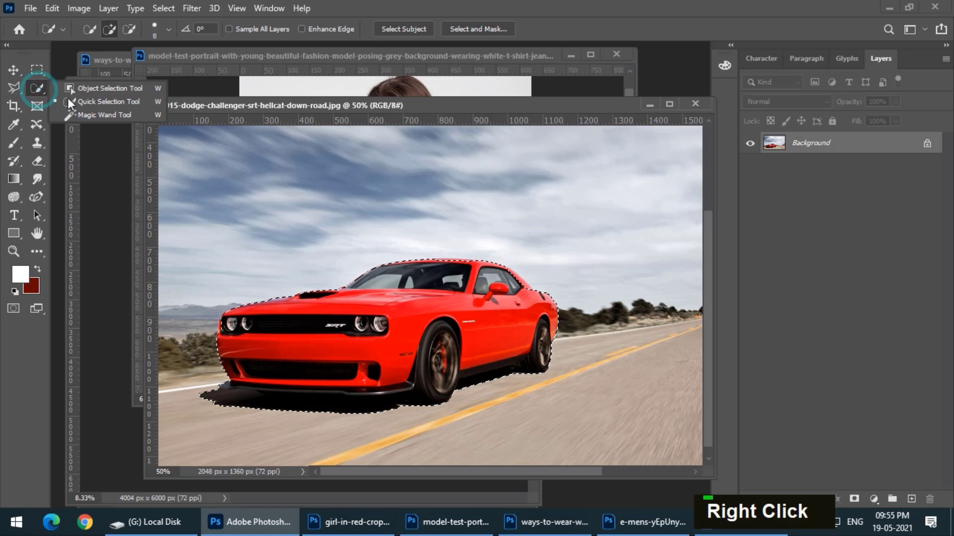
{"action": "left_click", "coordinate": [94, 114]}
{"action": "left_click", "coordinate": [94, 60]}
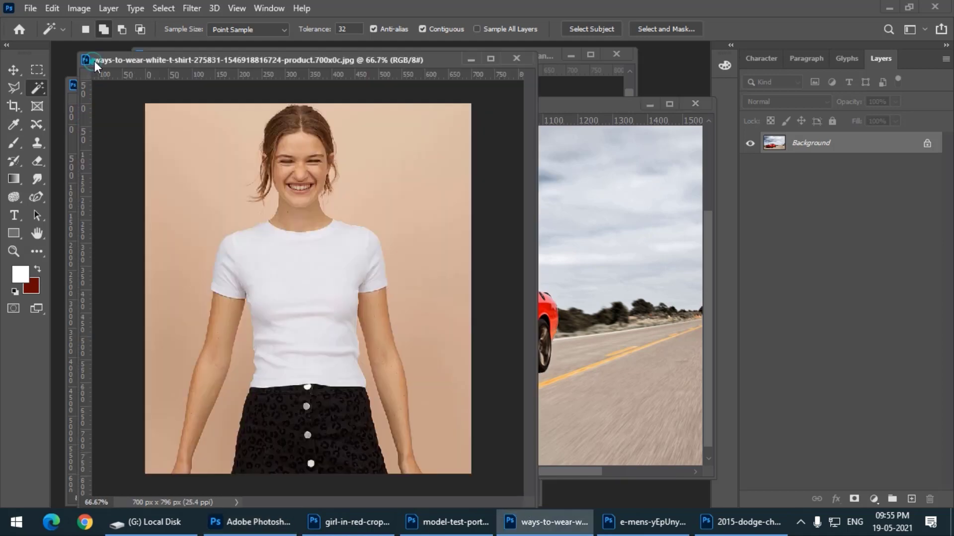
{"action": "left_click", "coordinate": [445, 522]}
{"action": "left_click", "coordinate": [648, 522]}
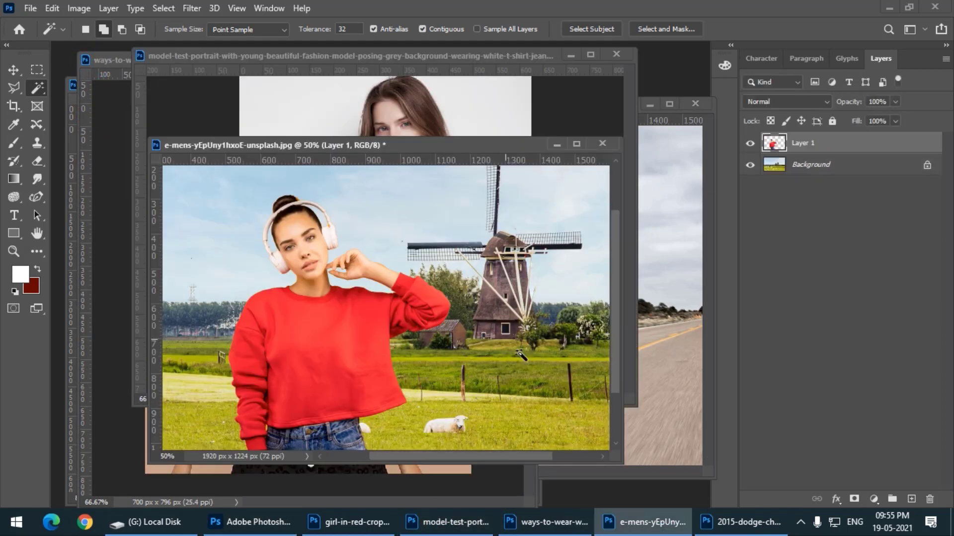
{"action": "left_click", "coordinate": [722, 530]}
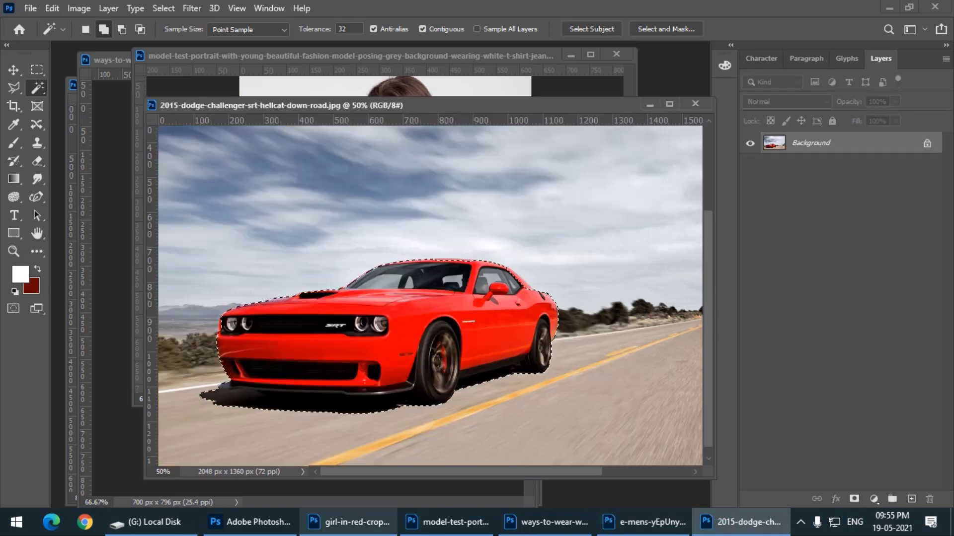
{"action": "left_click", "coordinate": [348, 521]}
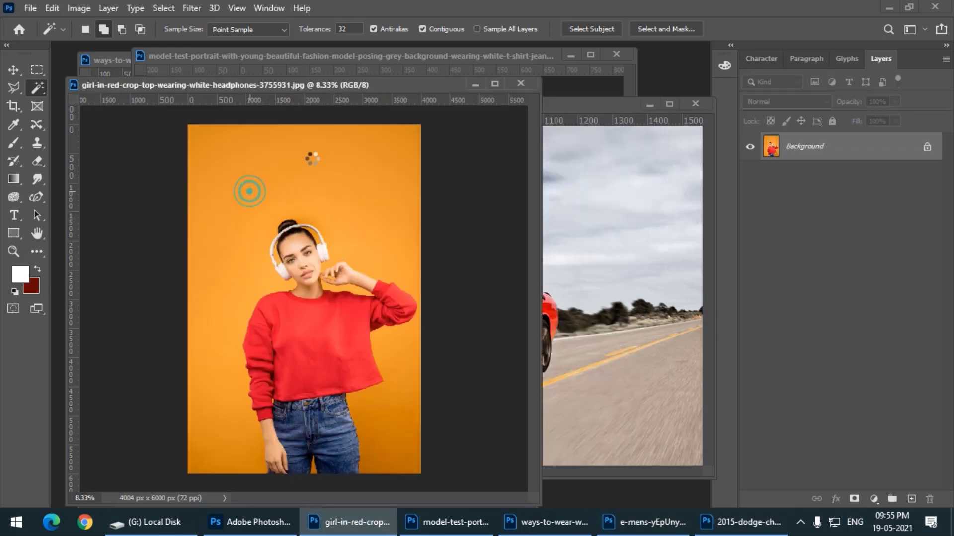